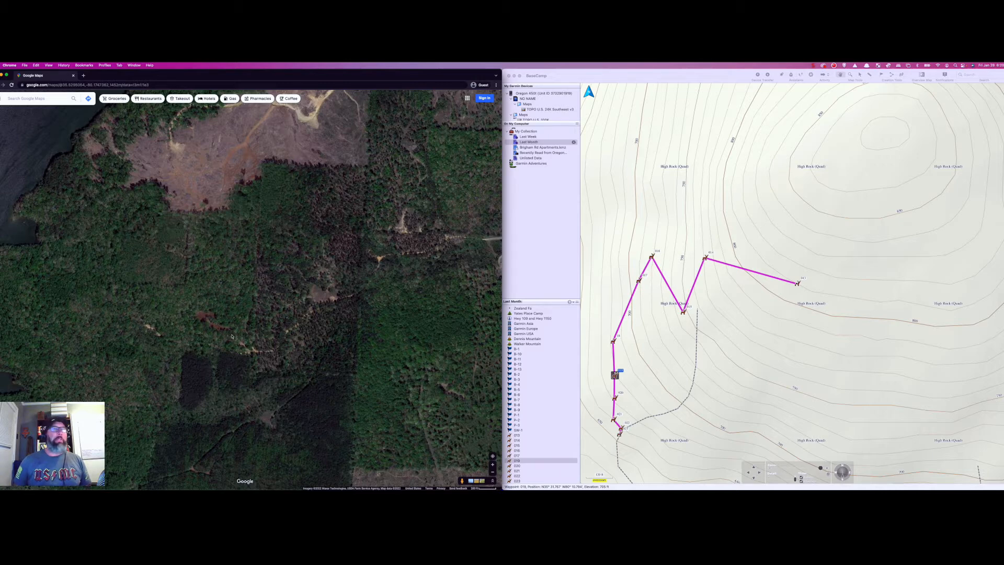
# - Locate the spot beside the dirt trail in the woods and mark it on the satellite map to get its coordinates
pyautogui.click(493, 464)
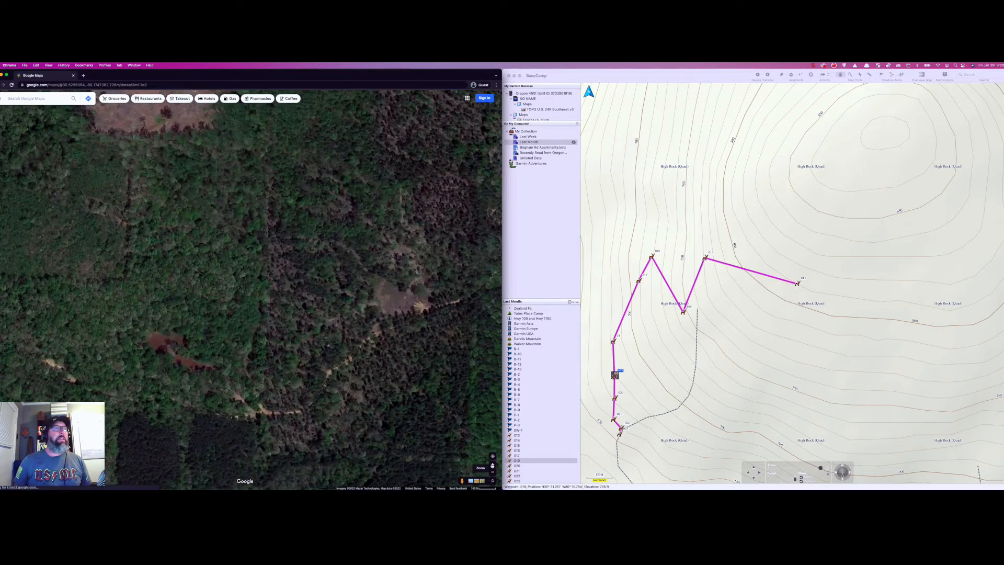
pyautogui.click(493, 465)
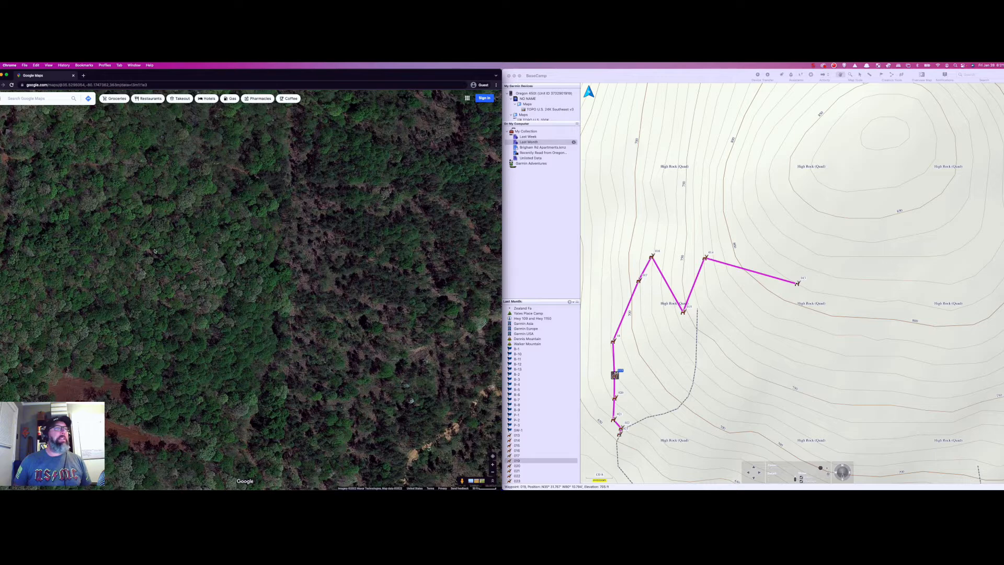
pyautogui.moveTo(158, 251); pyautogui.dragTo(311, 338)
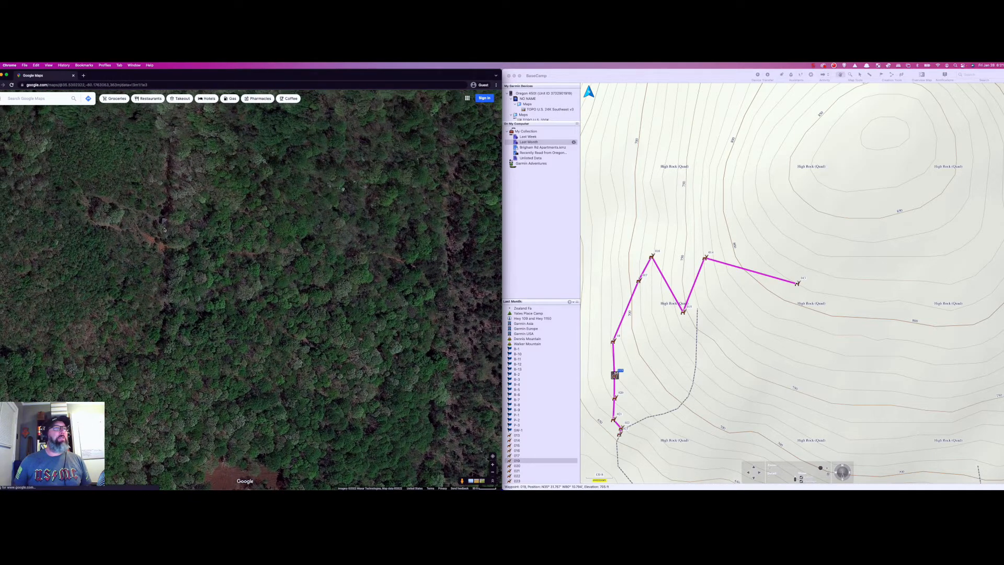
pyautogui.moveTo(152, 214); pyautogui.dragTo(198, 255)
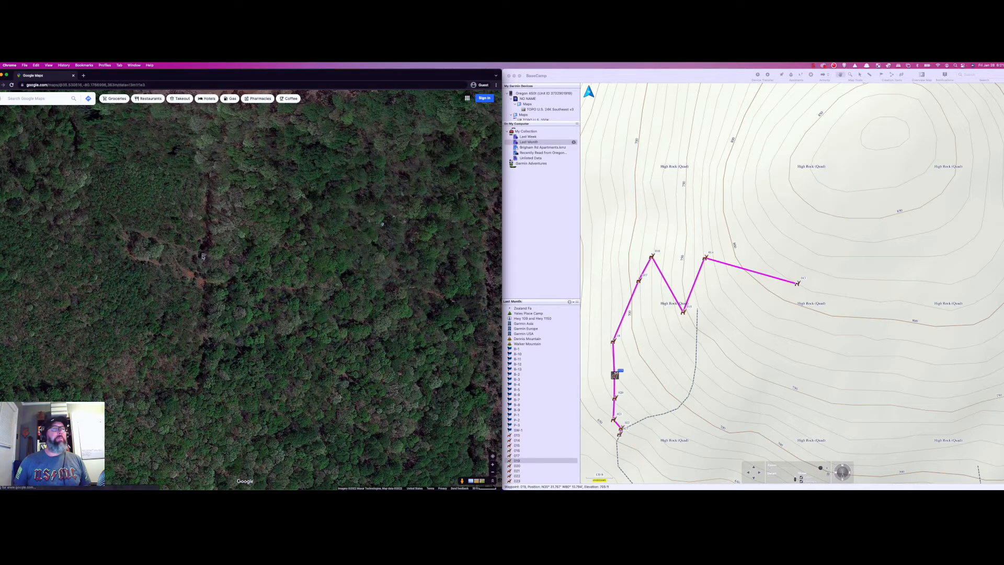
pyautogui.click(204, 256)
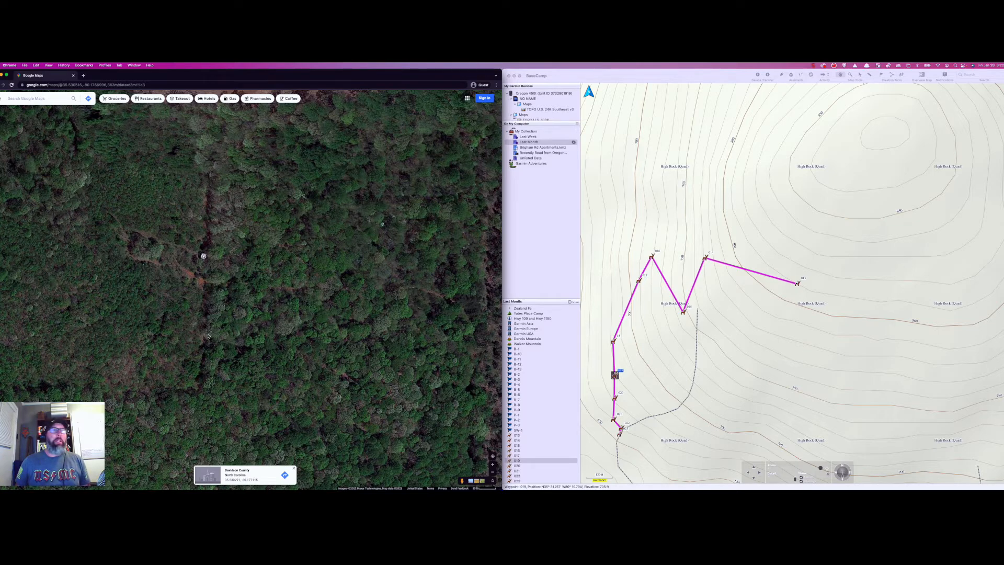
# - Examine the satellite imagery south and west of the marked spot, including the red-dirt clearing, dirt roads and surrounding woods
pyautogui.moveTo(208, 336); pyautogui.dragTo(362, 64)
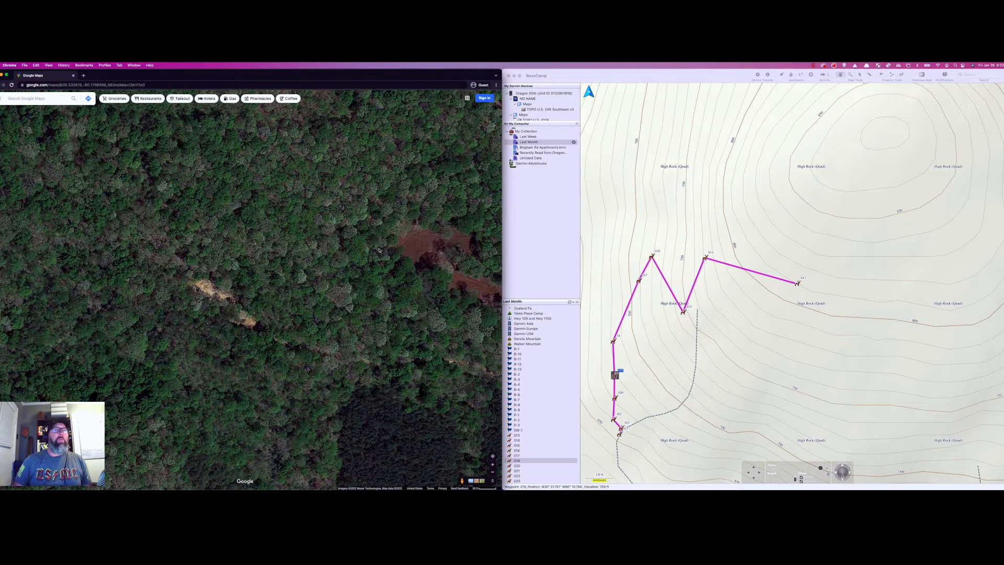
pyautogui.moveTo(378, 248); pyautogui.dragTo(151, 283)
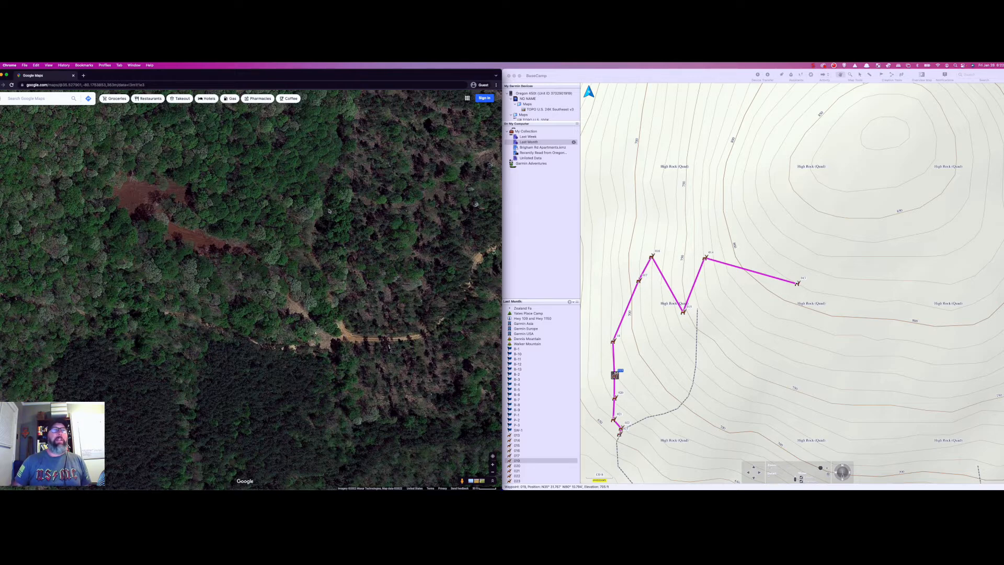
pyautogui.scroll(1, 337, 165)
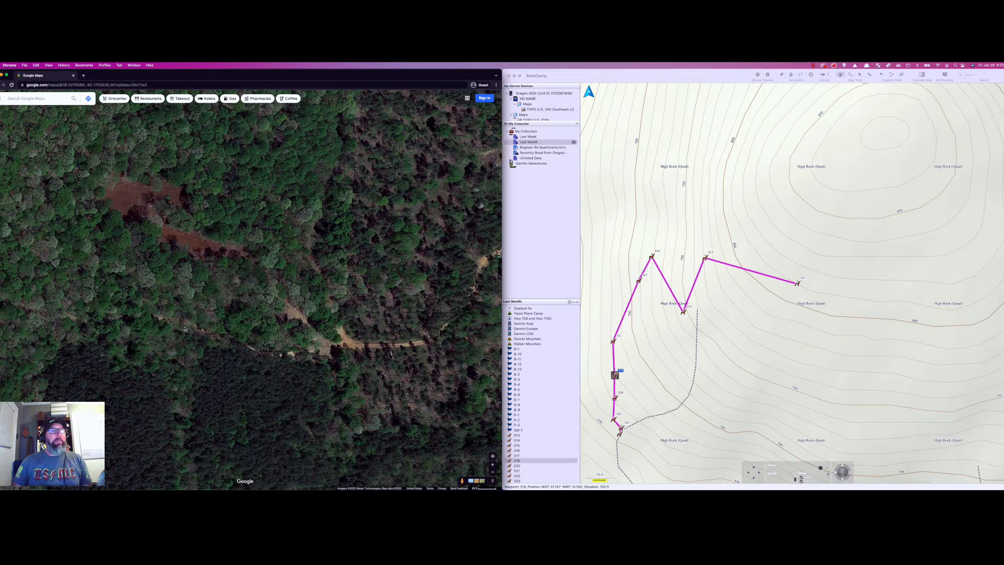
pyautogui.moveTo(67, 317); pyautogui.dragTo(119, 330)
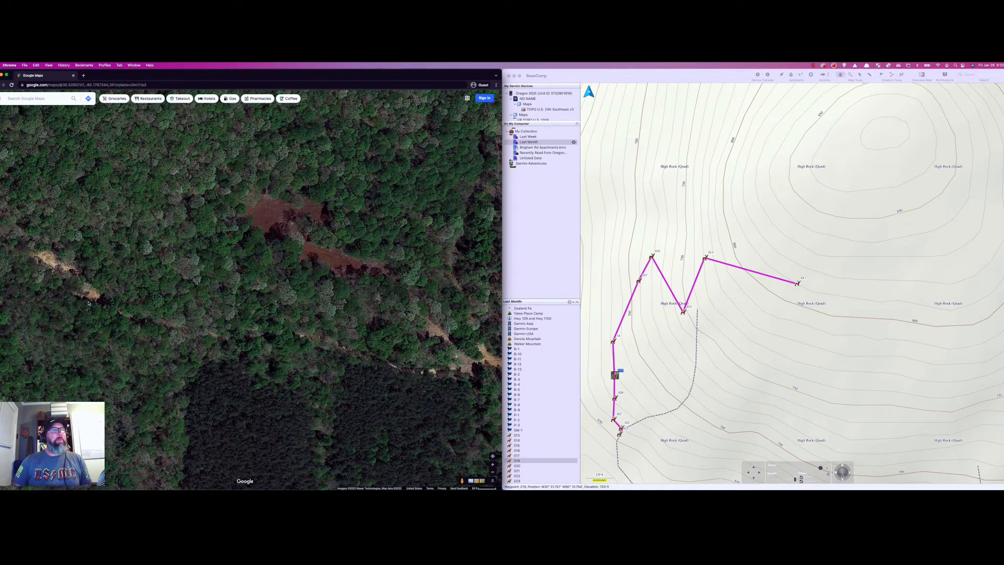
pyautogui.moveTo(100, 307); pyautogui.dragTo(221, 340)
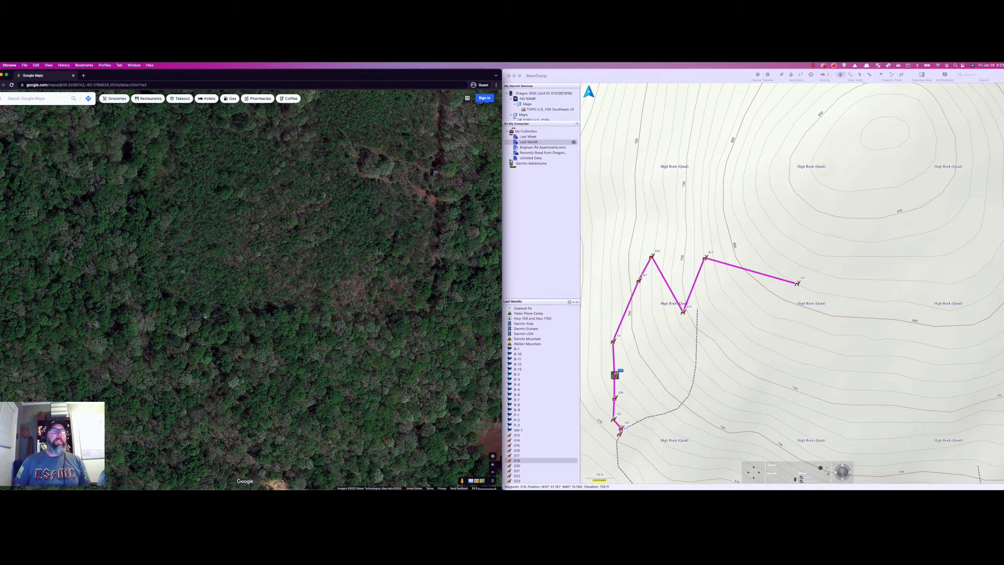
pyautogui.scroll(-5, 206, 244)
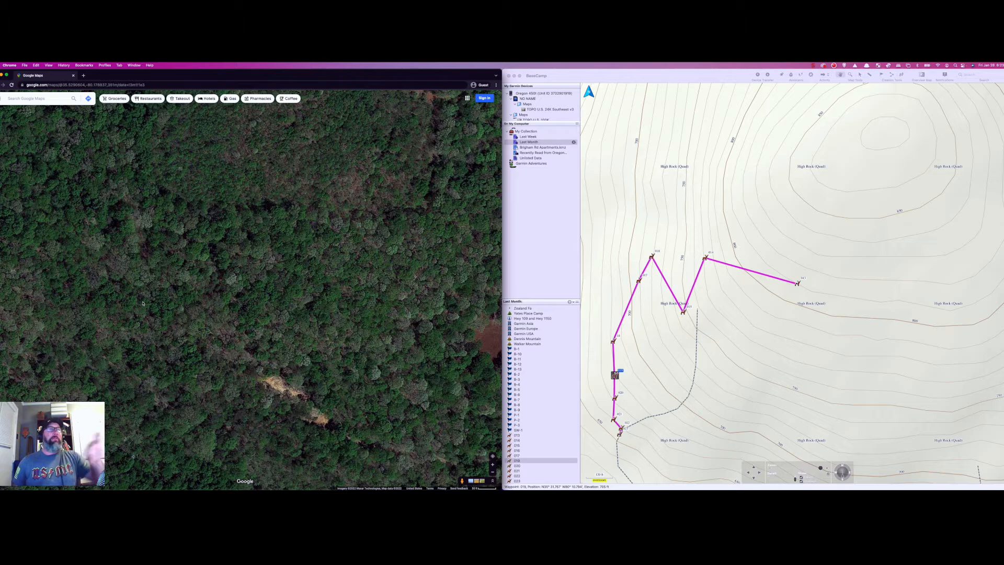
pyautogui.moveTo(162, 166); pyautogui.dragTo(149, 355)
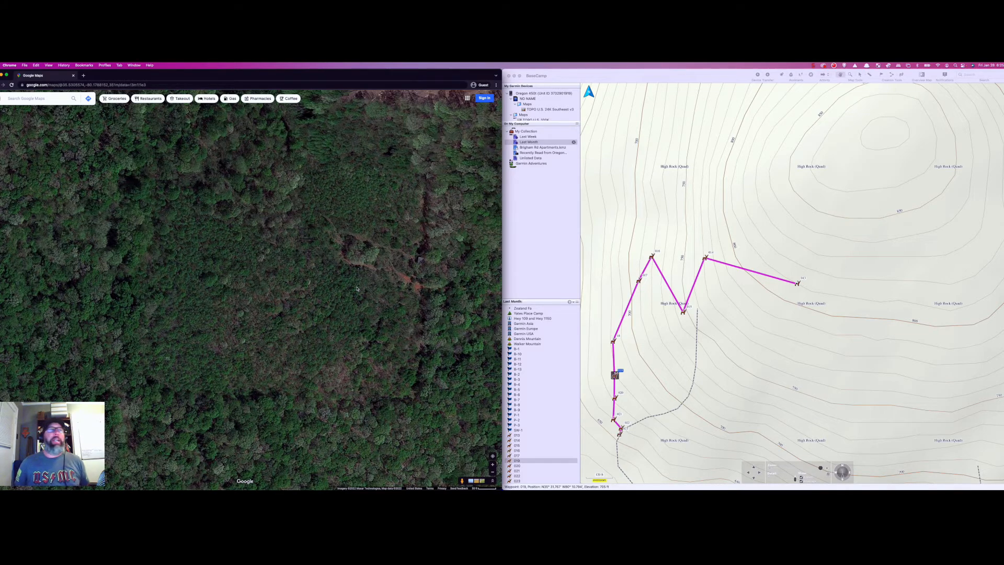
# - Mark the trailside spot in Google Maps, switch to BaseCamp and create a waypoint at its coordinates, 35.530789, -80.177110
pyautogui.click(422, 261)
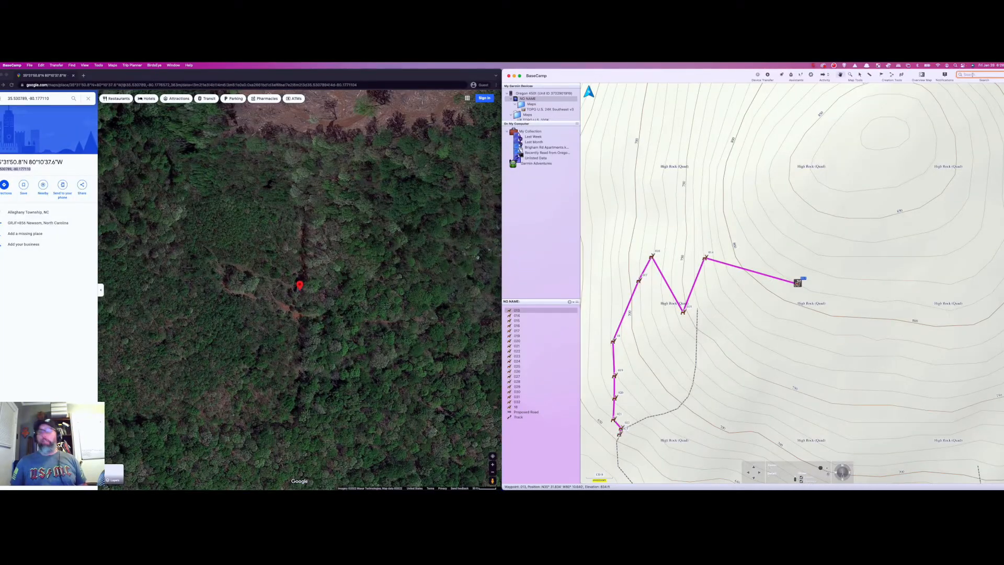
pyautogui.write('35.530789, -80.177110')
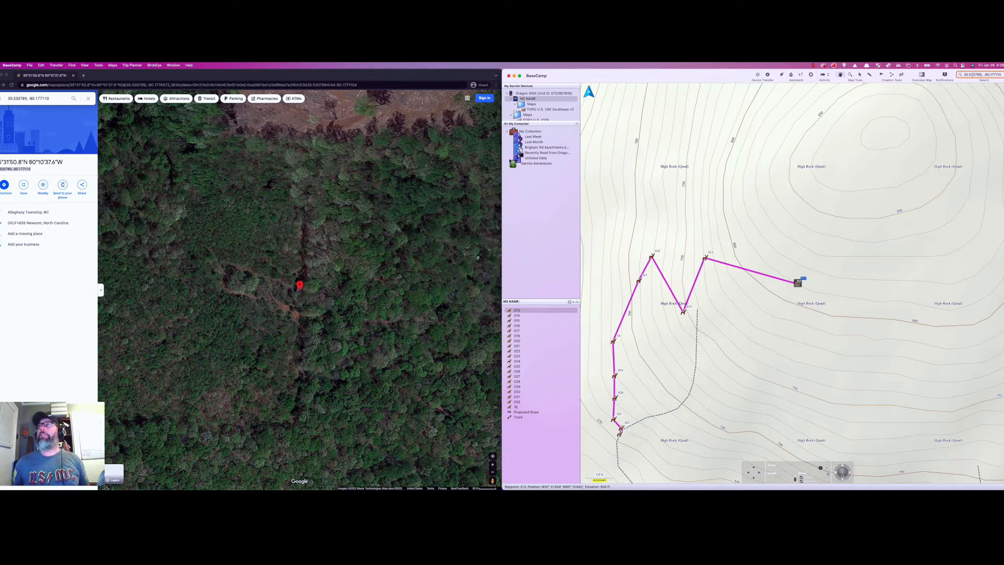
pyautogui.press('Return')
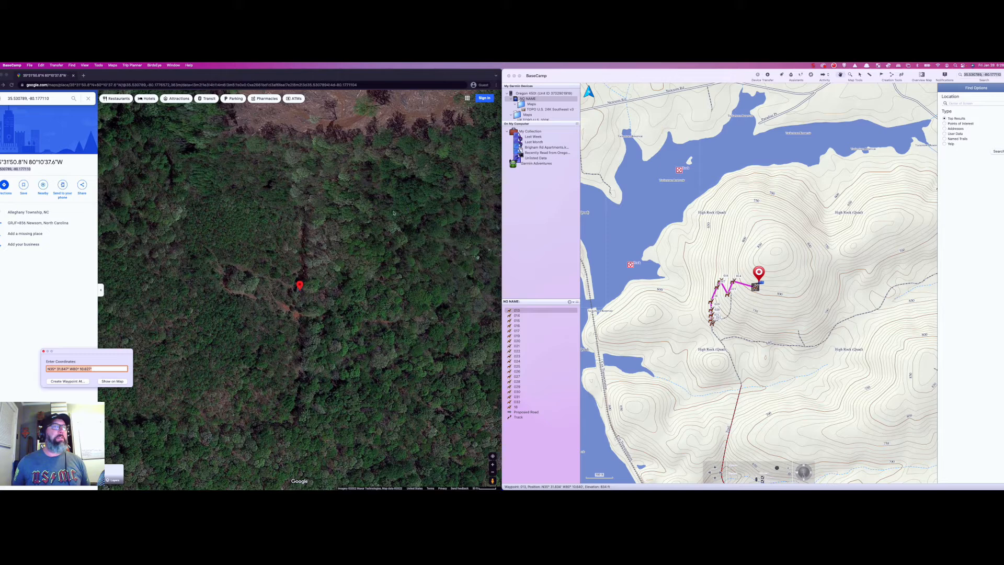
pyautogui.moveTo(75, 352); pyautogui.dragTo(547, 209)
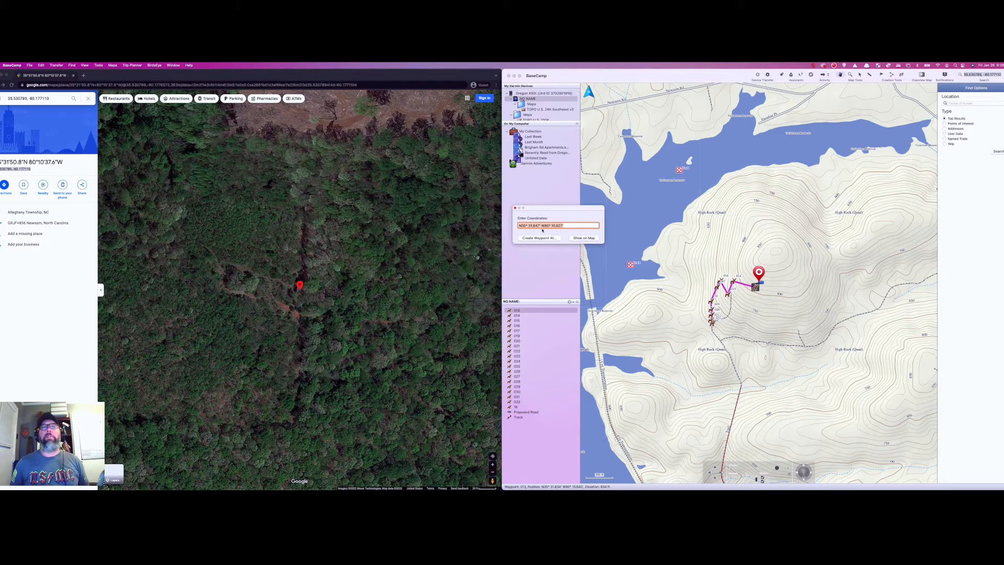
pyautogui.click(539, 238)
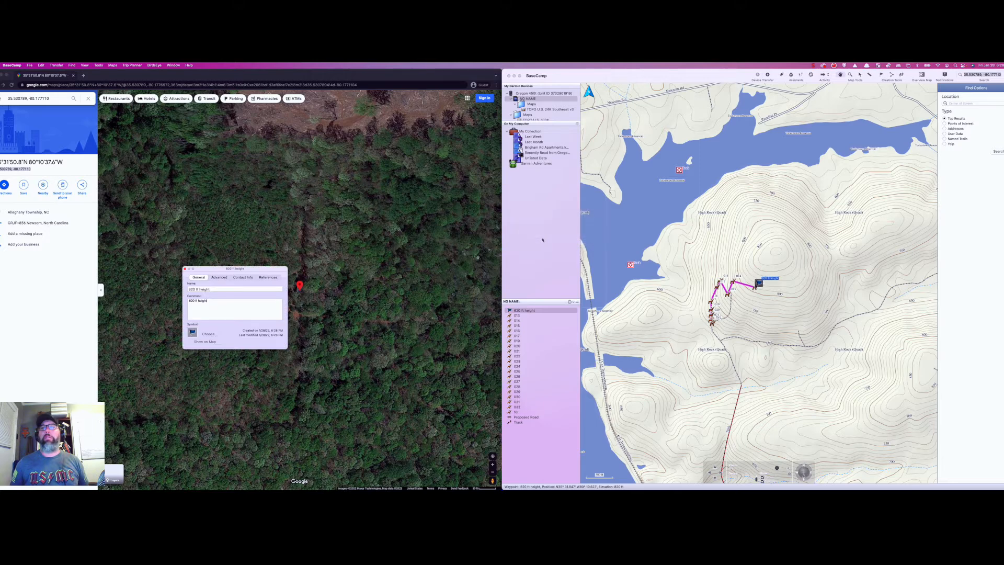
# - Set both the new waypoint's name and its comment to "Building"
pyautogui.tripleClick(190, 289)
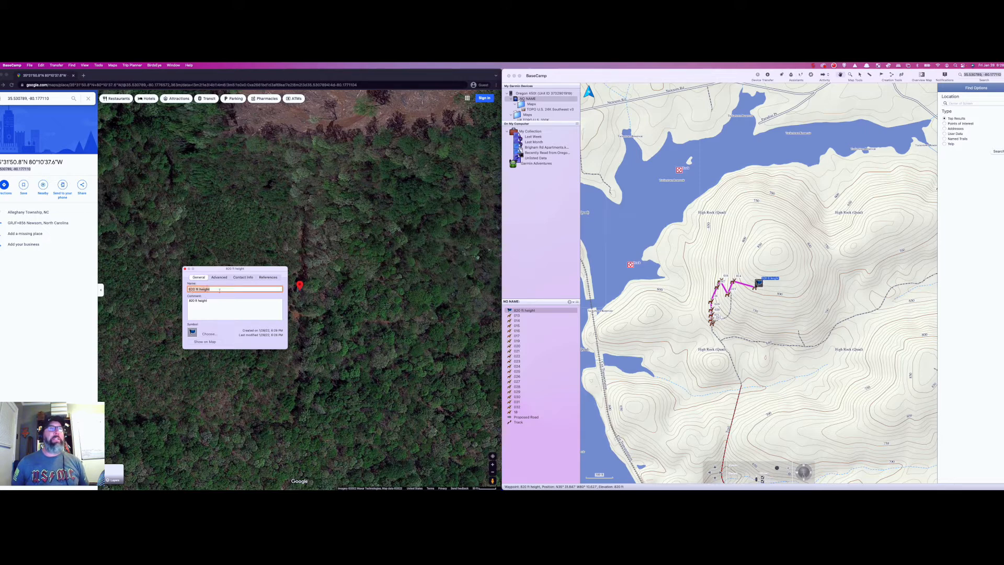
pyautogui.write('Building')
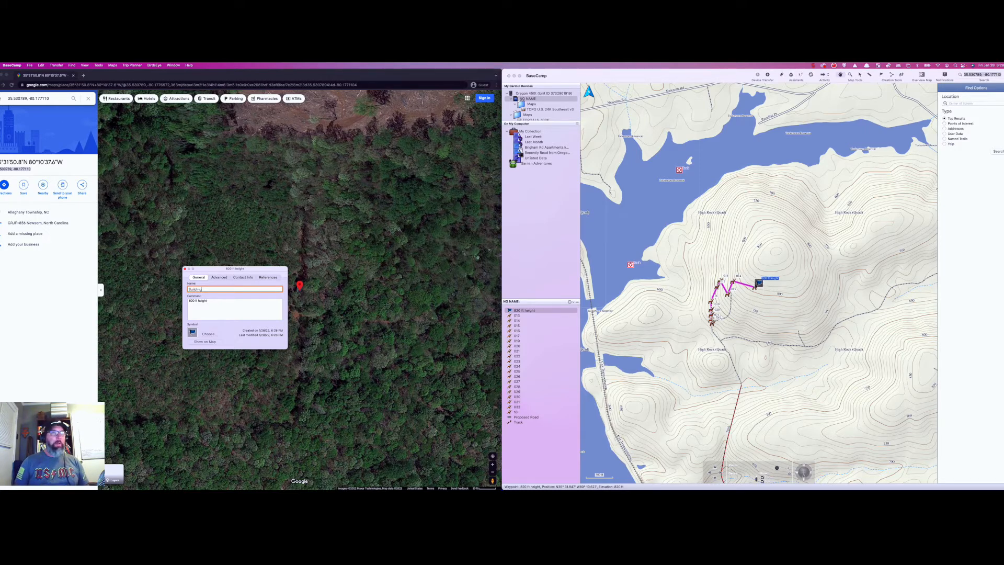
pyautogui.click(219, 300)
pyautogui.tripleClick(215, 302)
pyautogui.write('8uilding')
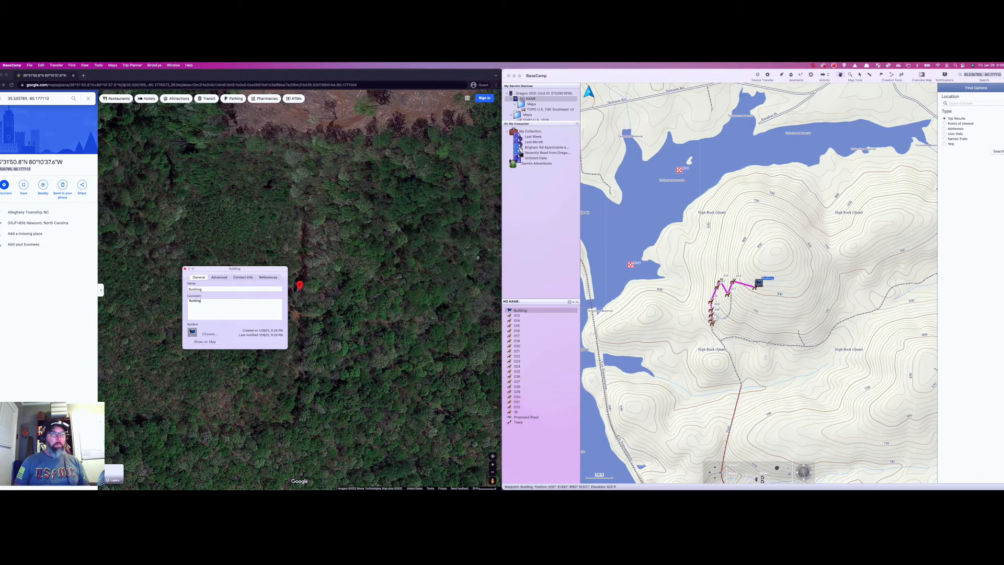
# - Review the Building waypoint's position, elevation, display options, contact information and references
pyautogui.click(219, 277)
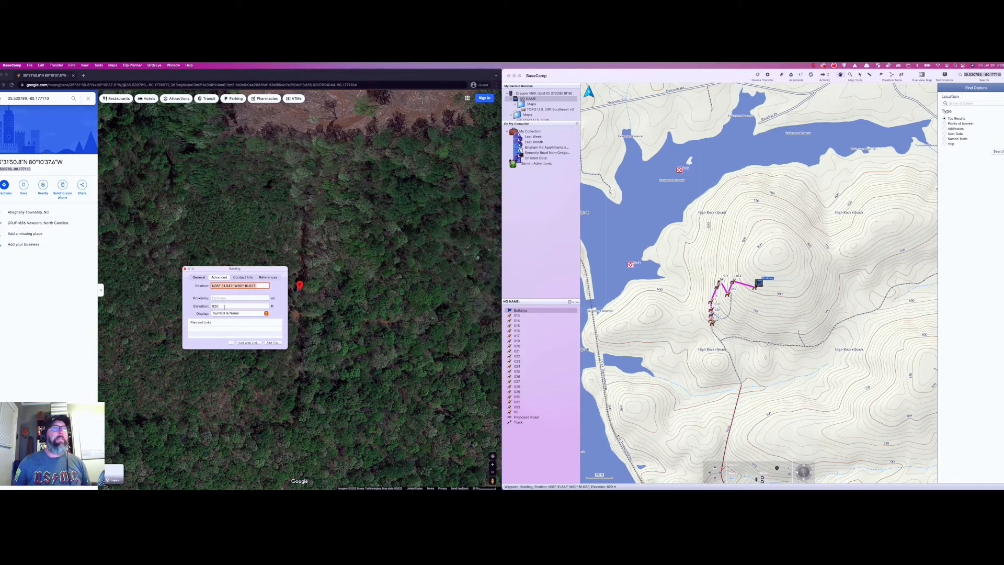
pyautogui.click(257, 315)
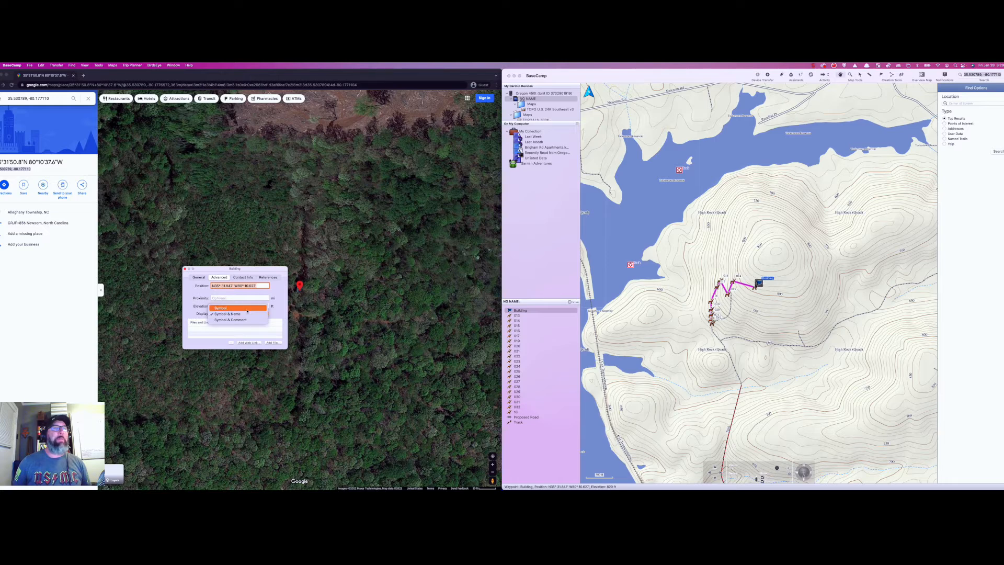
pyautogui.click(199, 295)
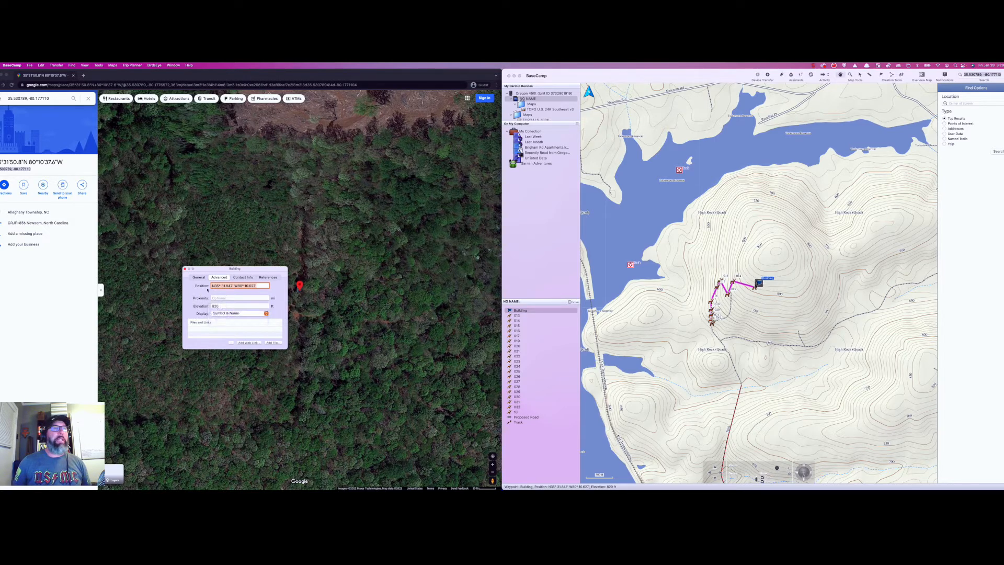
pyautogui.click(241, 278)
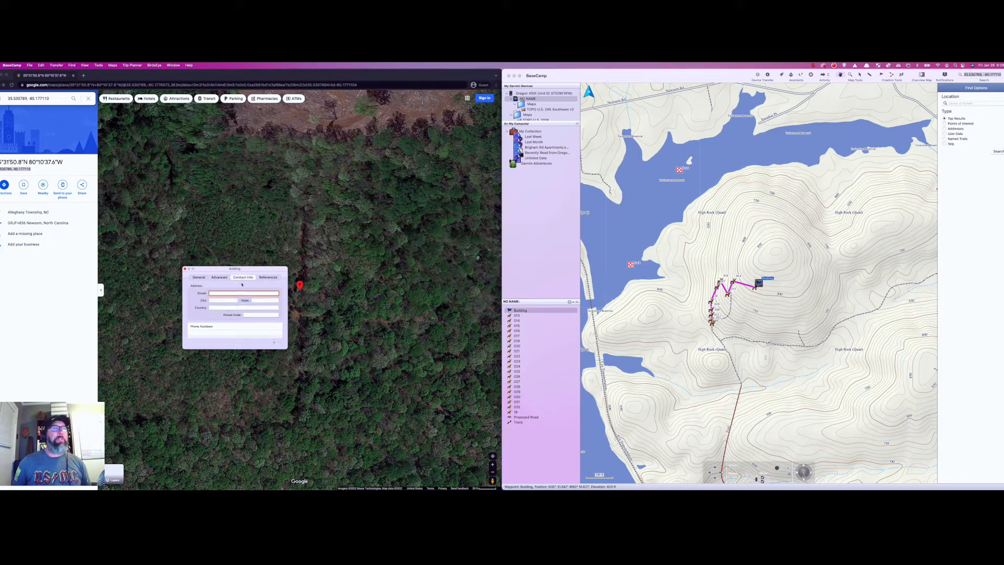
pyautogui.click(269, 278)
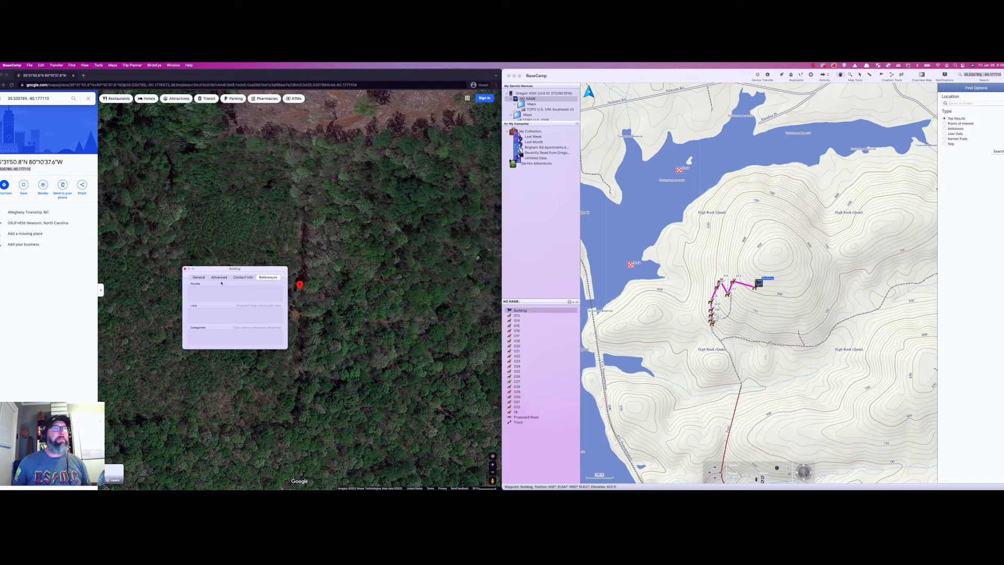
pyautogui.click(199, 278)
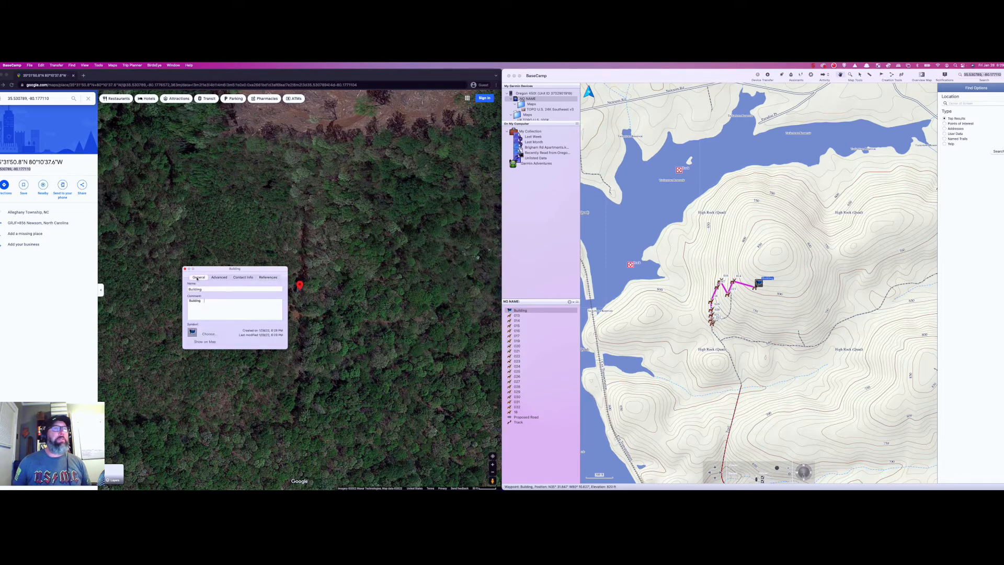
# - Change the Building waypoint's symbol to the brown-and-black icon and close its properties
pyautogui.click(206, 335)
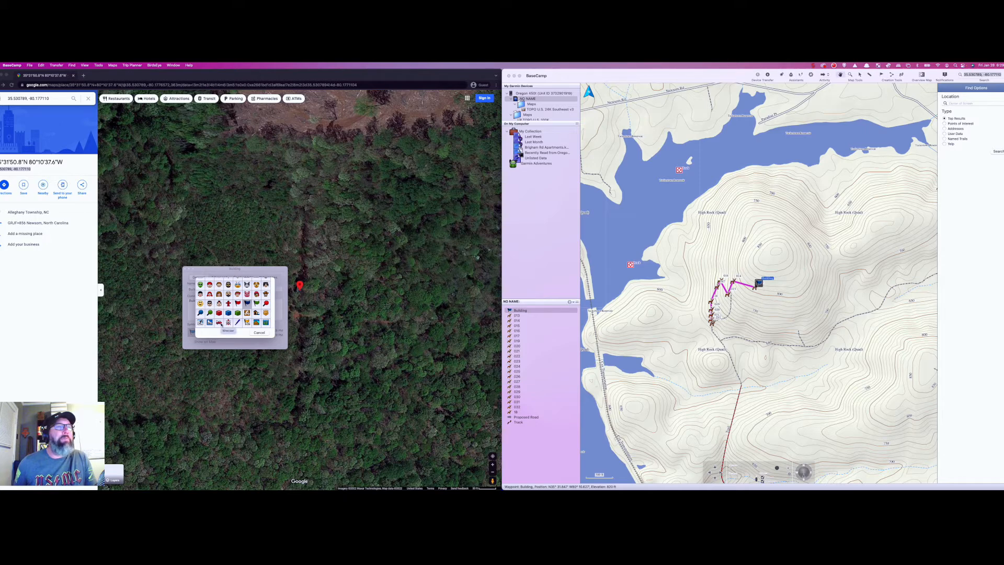
pyautogui.scroll(5, 243, 314)
pyautogui.scroll(10, 239, 318)
pyautogui.scroll(6, 233, 302)
pyautogui.scroll(8, 233, 302)
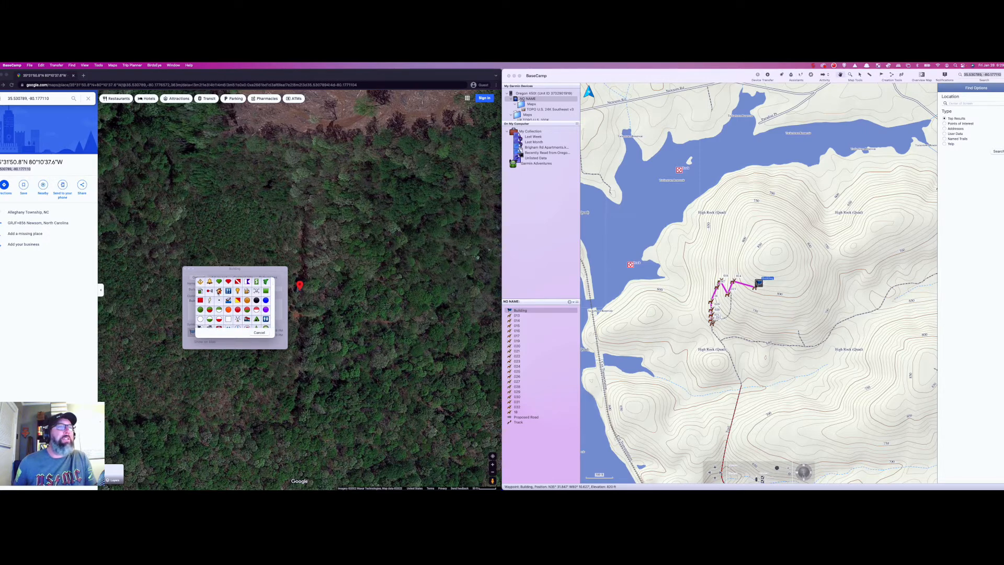
pyautogui.click(219, 291)
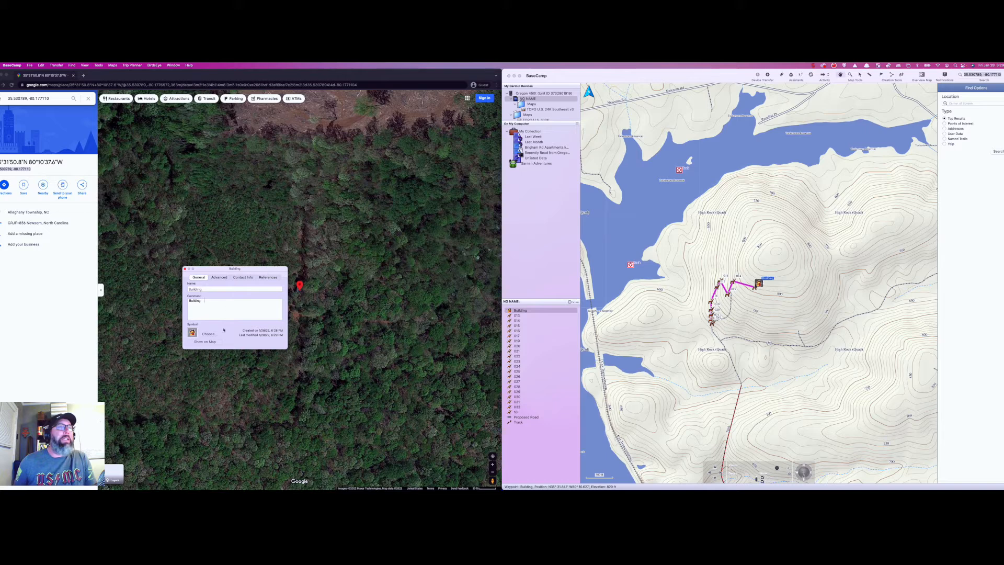
pyautogui.click(185, 270)
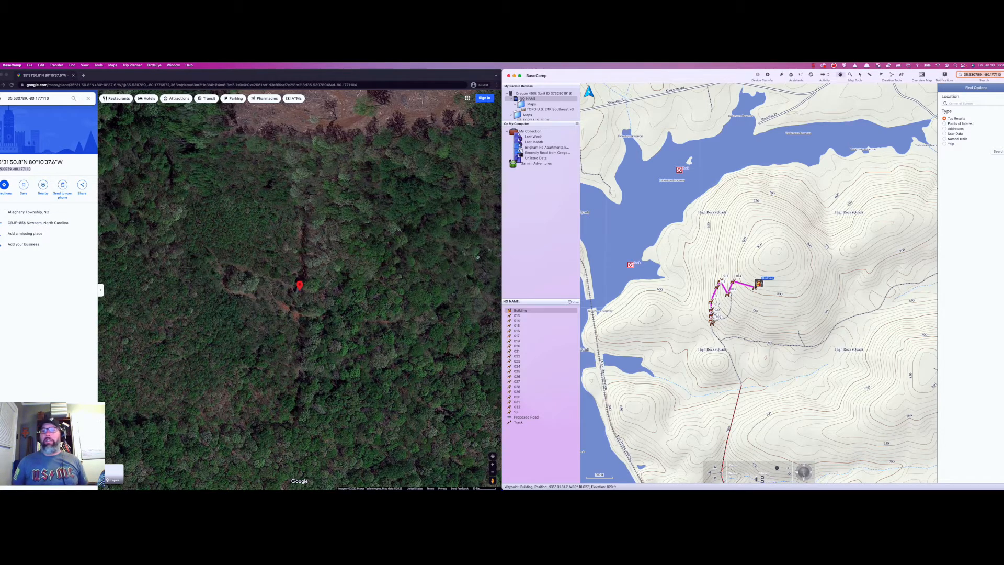
# - Inspect the Building waypoint's position relative to the proposed route on the topographic map
pyautogui.click(788, 469)
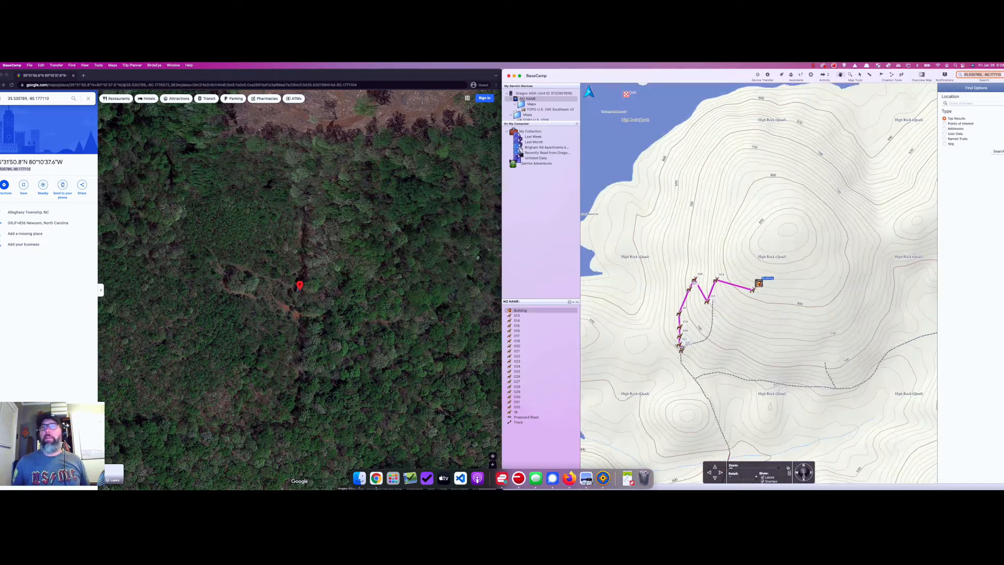
pyautogui.click(788, 469)
pyautogui.click(788, 469)
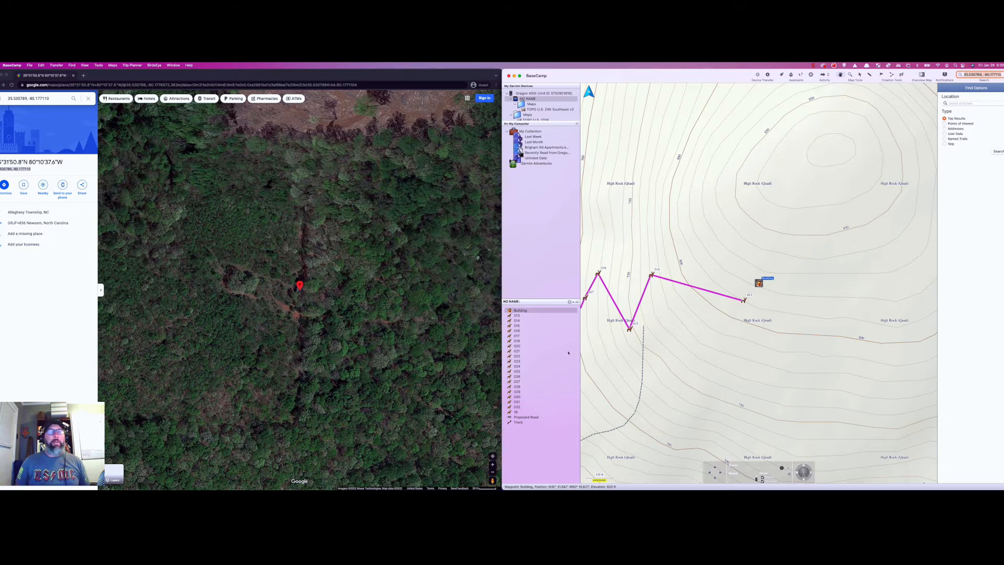
# - Switch to Google Maps and examine the satellite imagery around the pinned spot, up to the cleared land to its north
pyautogui.click(358, 345)
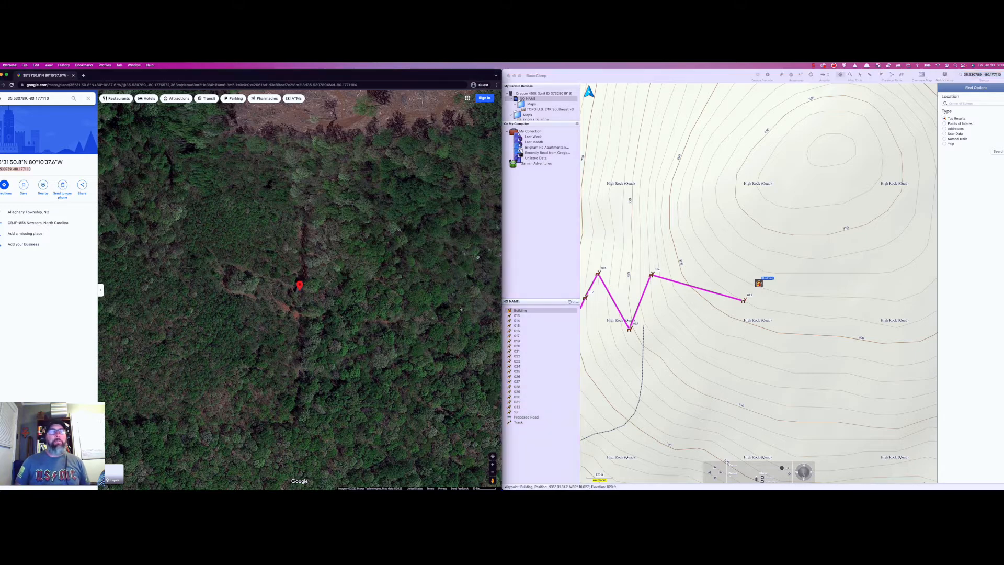
pyautogui.moveTo(246, 331); pyautogui.dragTo(376, 279)
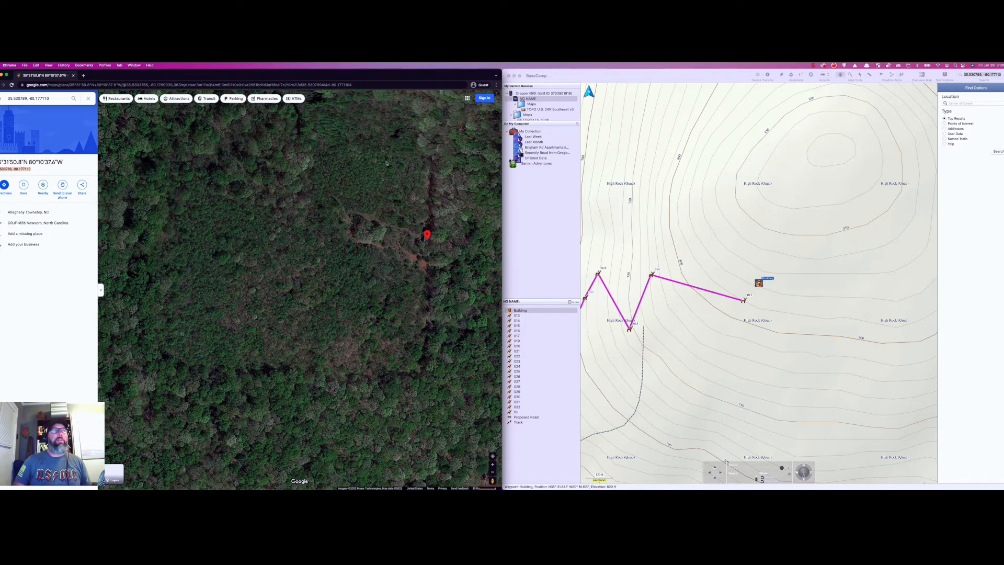
pyautogui.scroll(8, 370, 171)
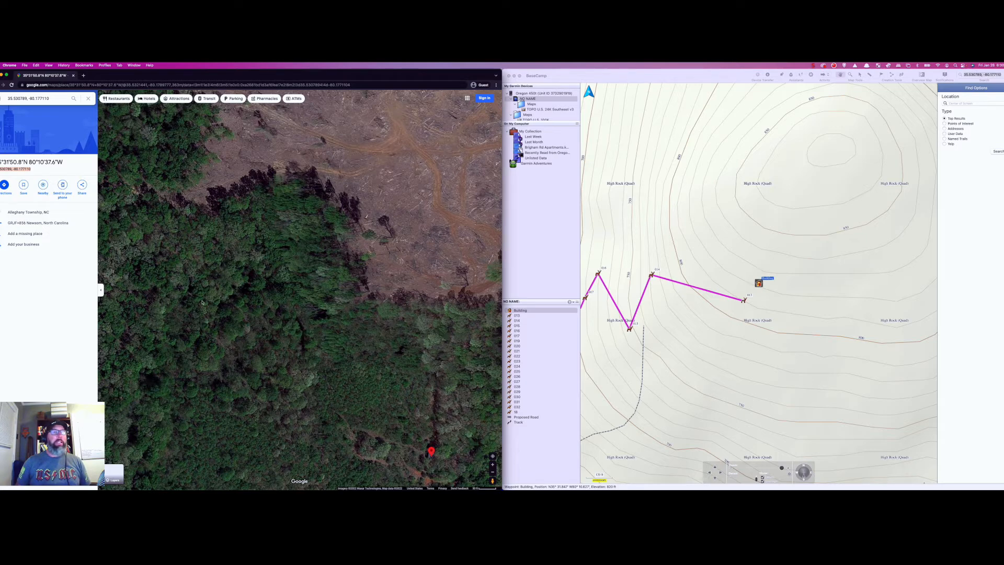
# - Switch to BaseCamp and copy the position coordinates from the properties of Track 9, at the proposed route's western bend
pyautogui.scroll(-10, 188, 314)
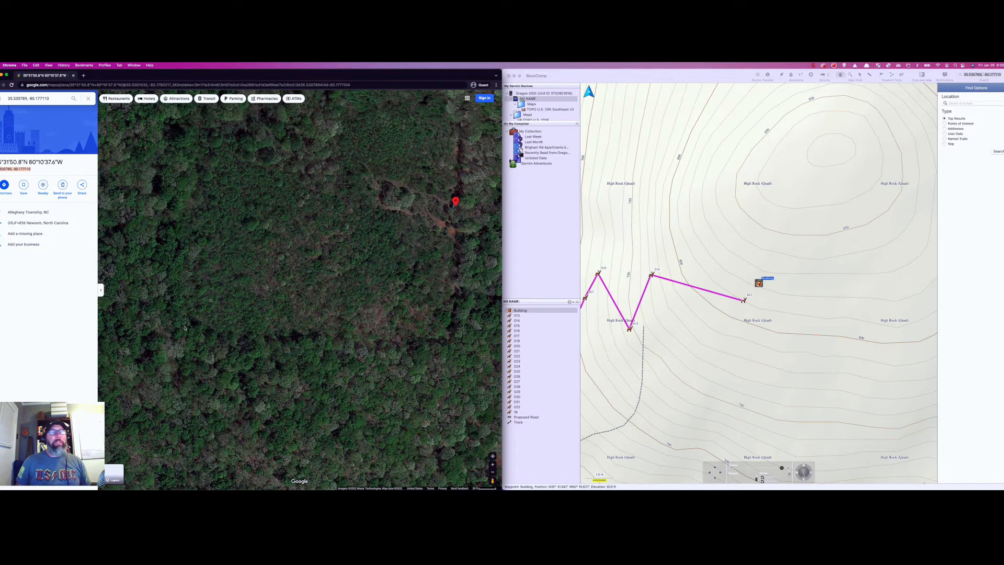
pyautogui.moveTo(687, 345); pyautogui.dragTo(809, 279)
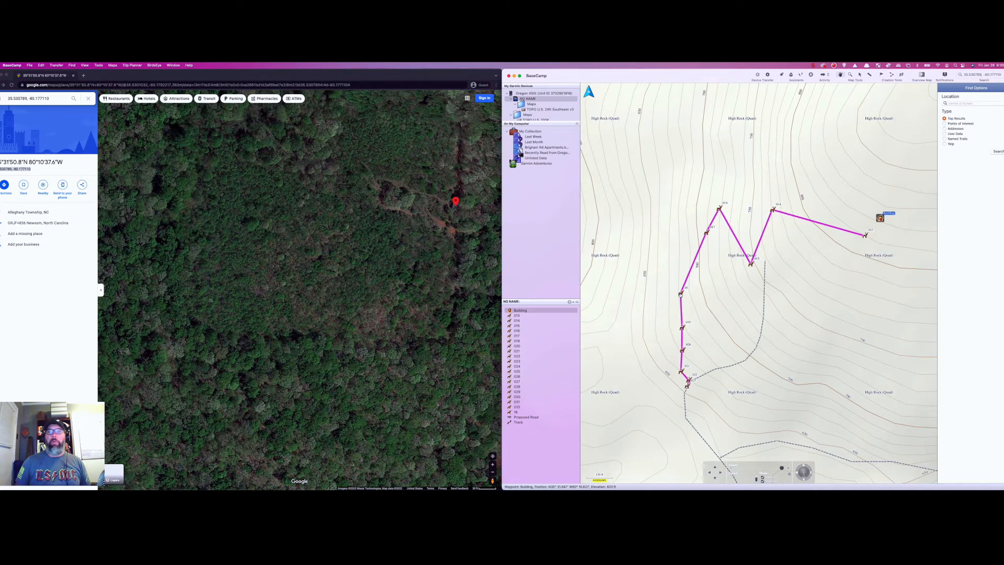
pyautogui.moveTo(680, 293)
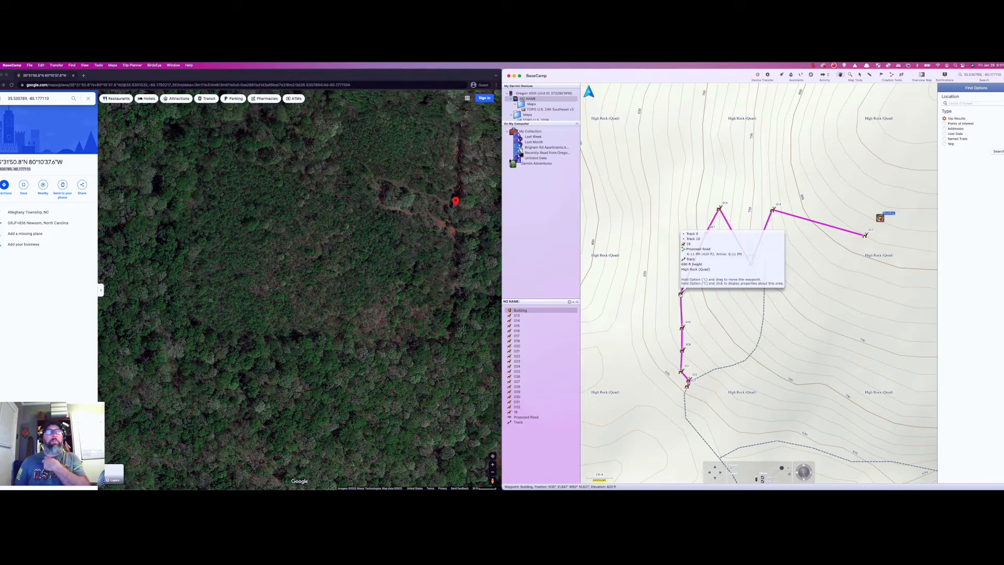
pyautogui.click(680, 292)
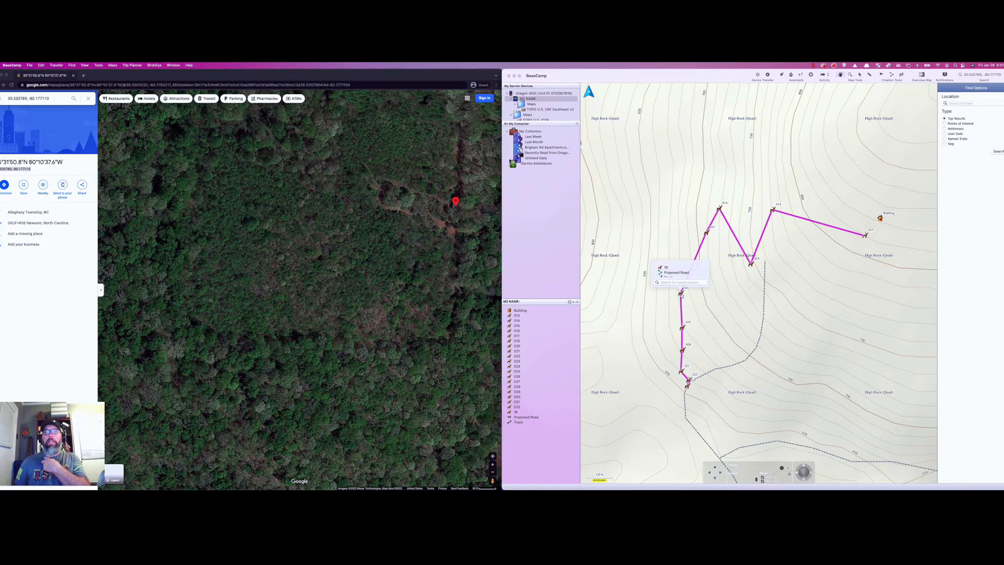
pyautogui.doubleClick(681, 294)
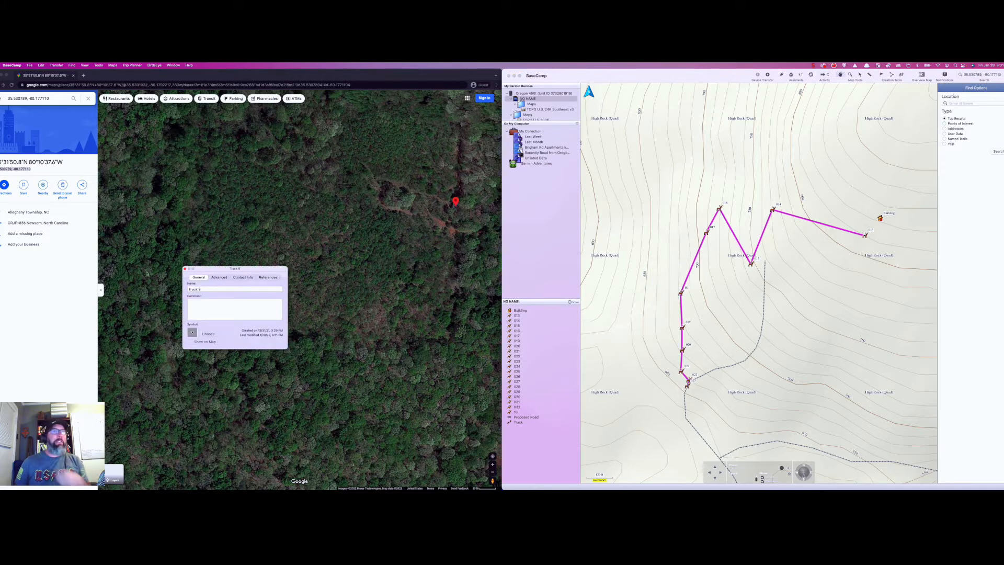
pyautogui.click(222, 278)
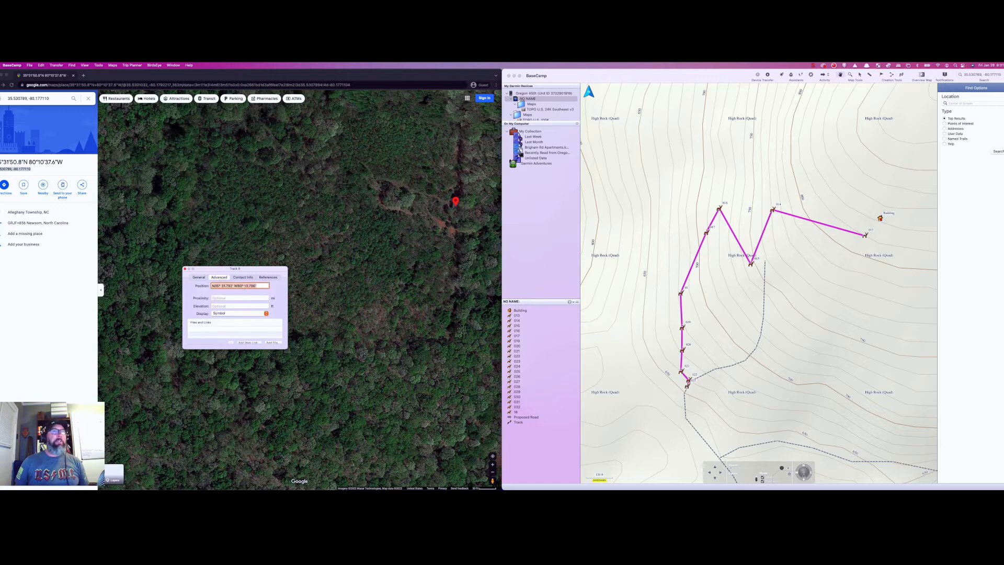
pyautogui.click(263, 286)
pyautogui.press('super+a')
pyautogui.press('super+c')
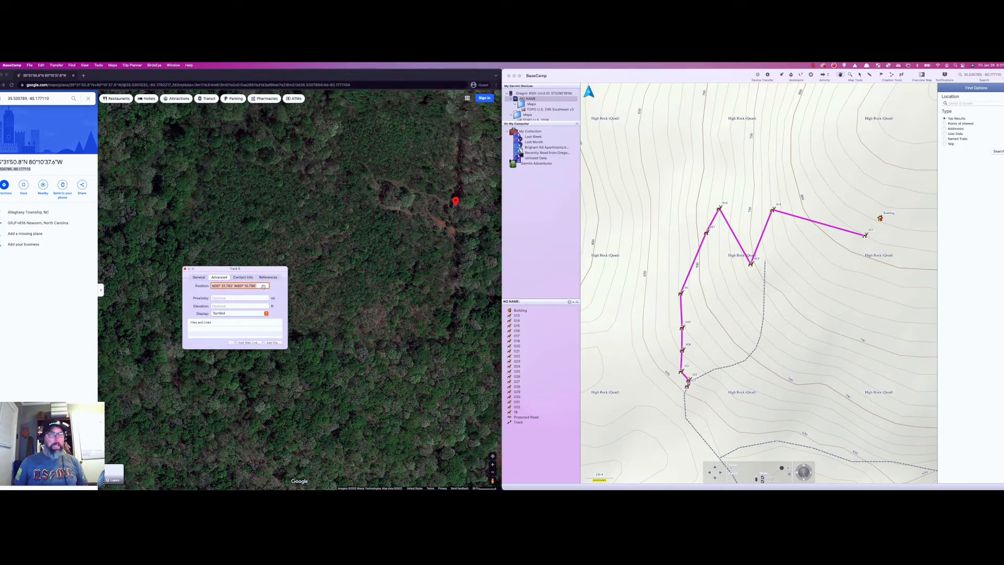
pyautogui.click(185, 270)
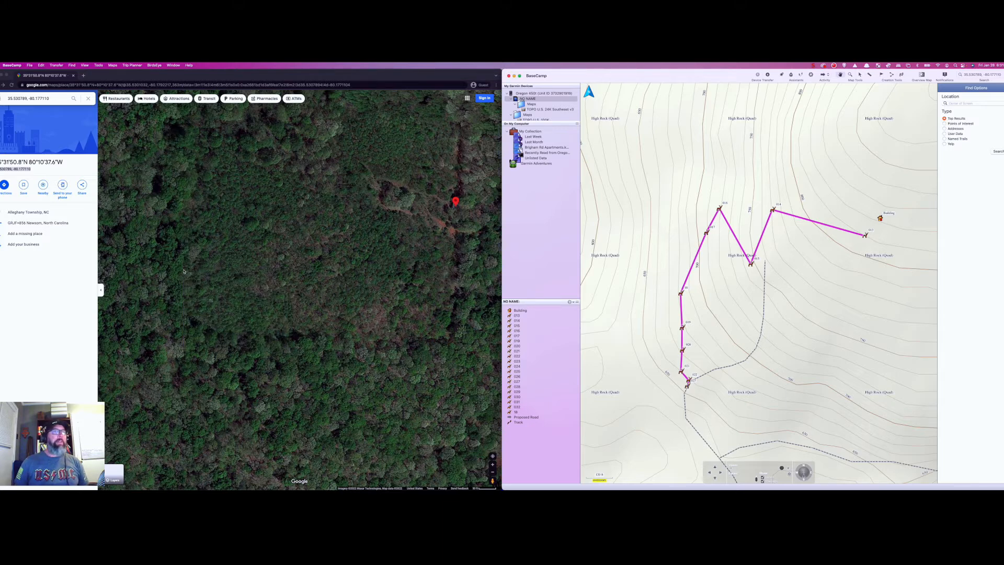
# - Search Google Maps for the copied coordinates and examine the imagery from the pin to the clearing and cleared land northeast of it
pyautogui.click(53, 99)
pyautogui.click(52, 98)
pyautogui.press('super+a')
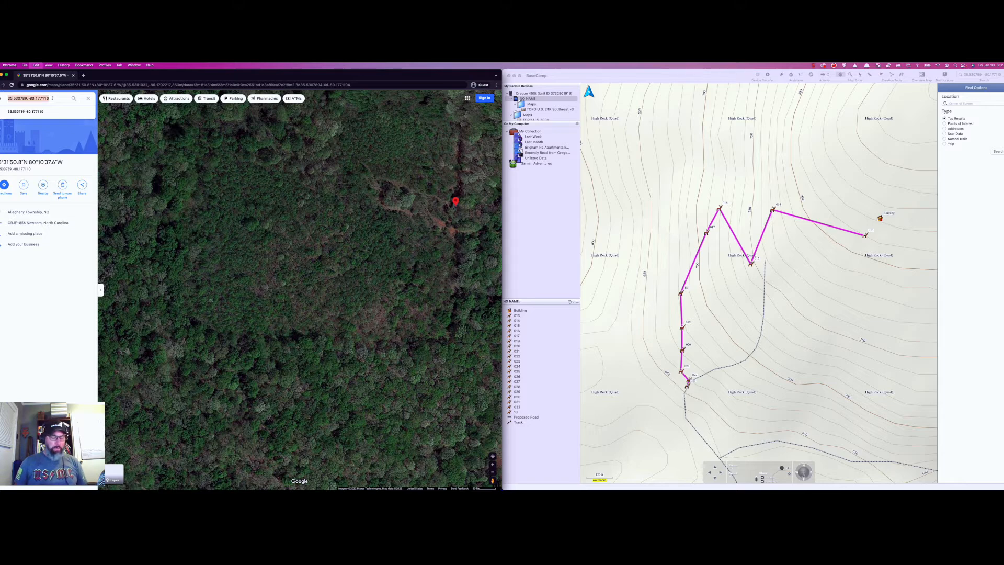
pyautogui.press('super+v')
pyautogui.press('Return')
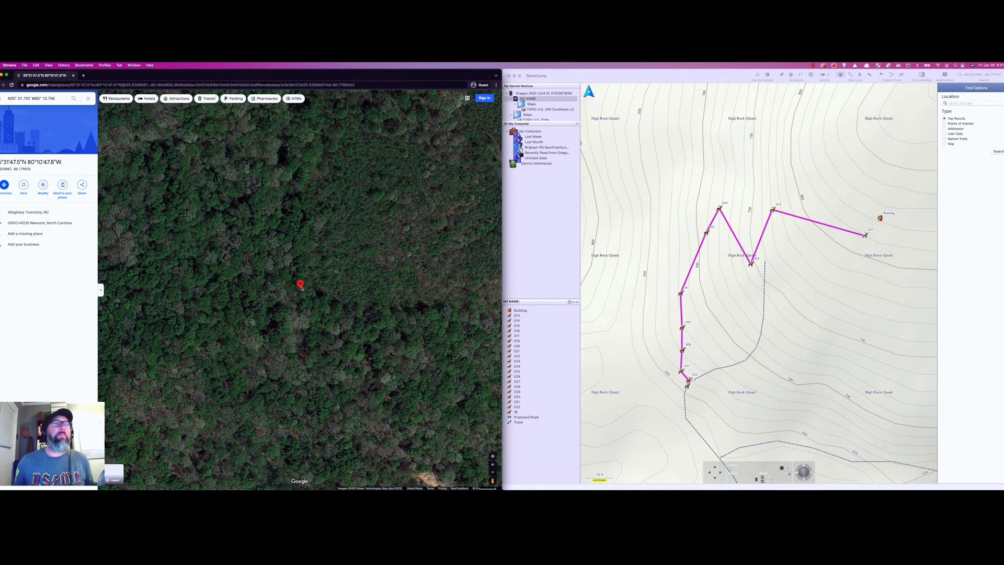
pyautogui.scroll(-5, 343, 290)
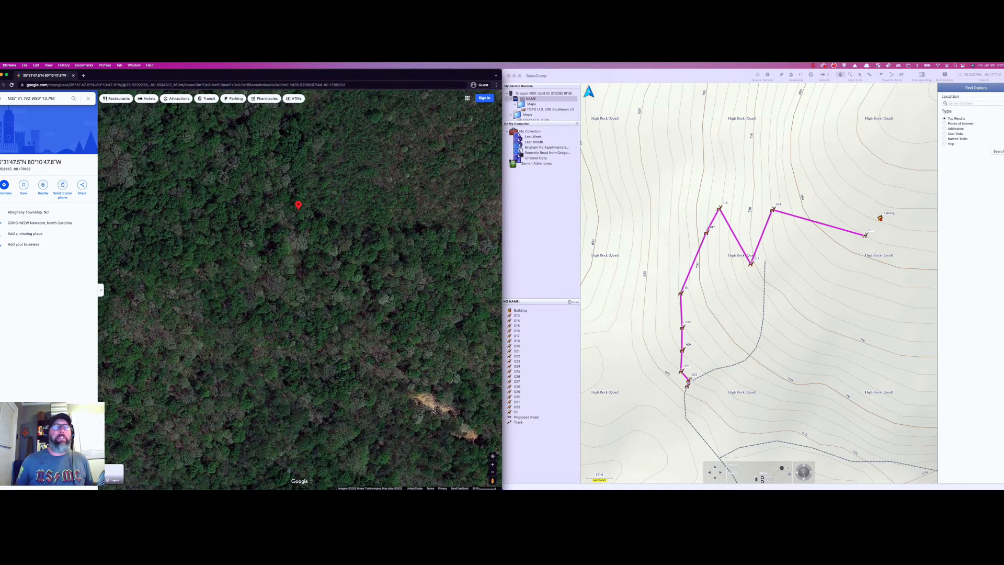
pyautogui.hscroll(5, 384, 388)
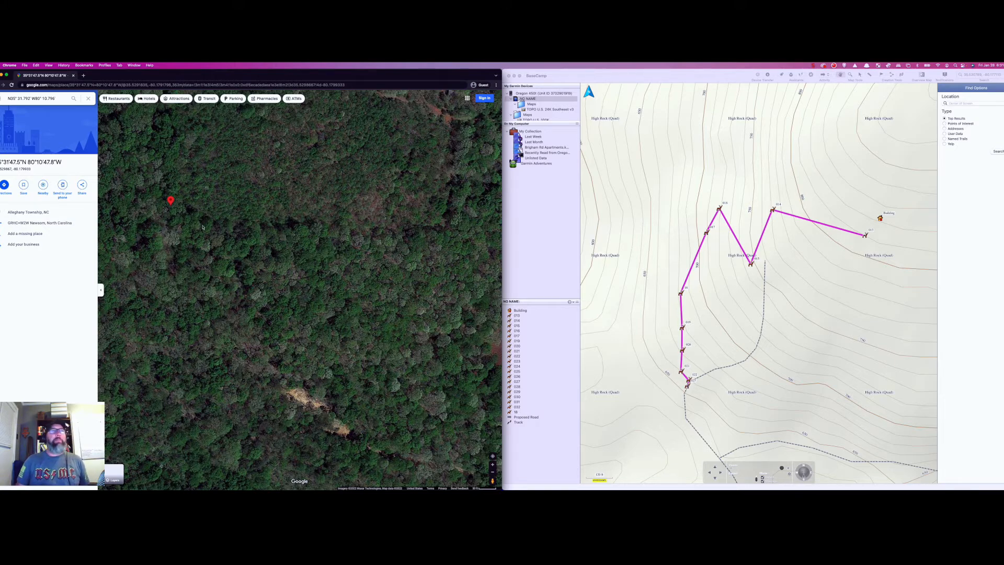
pyautogui.moveTo(277, 210); pyautogui.dragTo(286, 395)
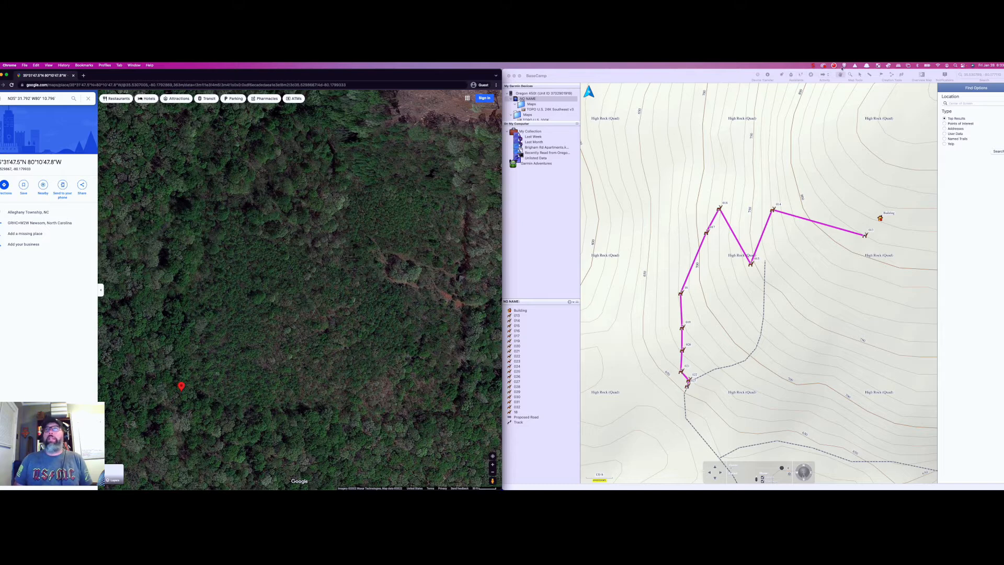
# - Switch to BaseCamp and measure the proposed route from the western bend through the next two northern waypoints to the southern switchback
pyautogui.click(871, 76)
pyautogui.click(870, 75)
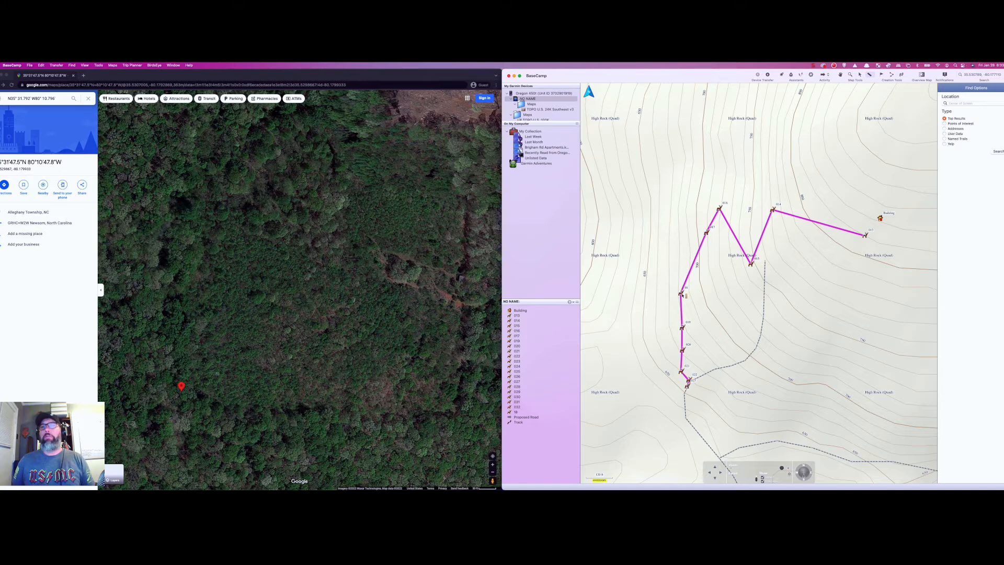
pyautogui.click(685, 296)
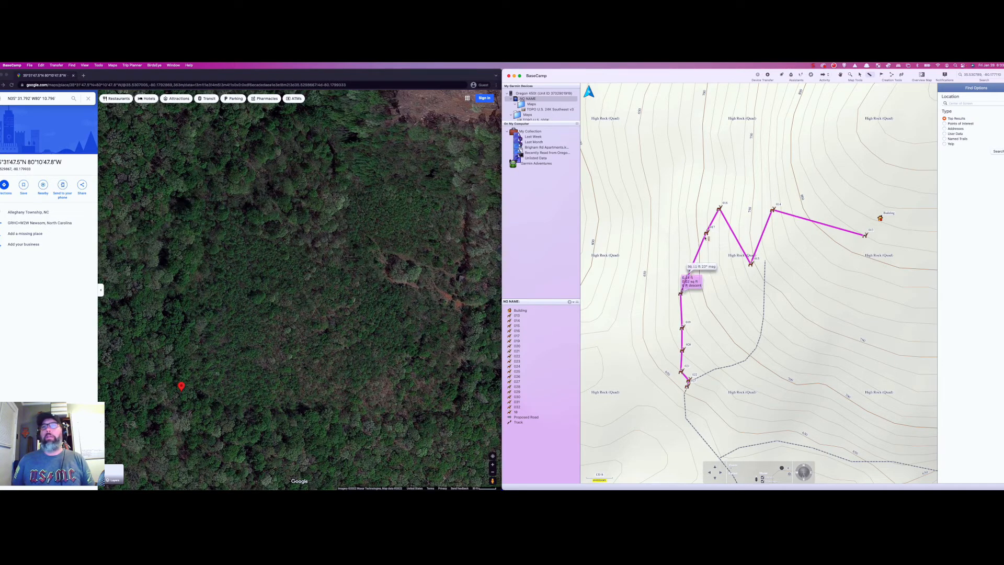
pyautogui.click(709, 234)
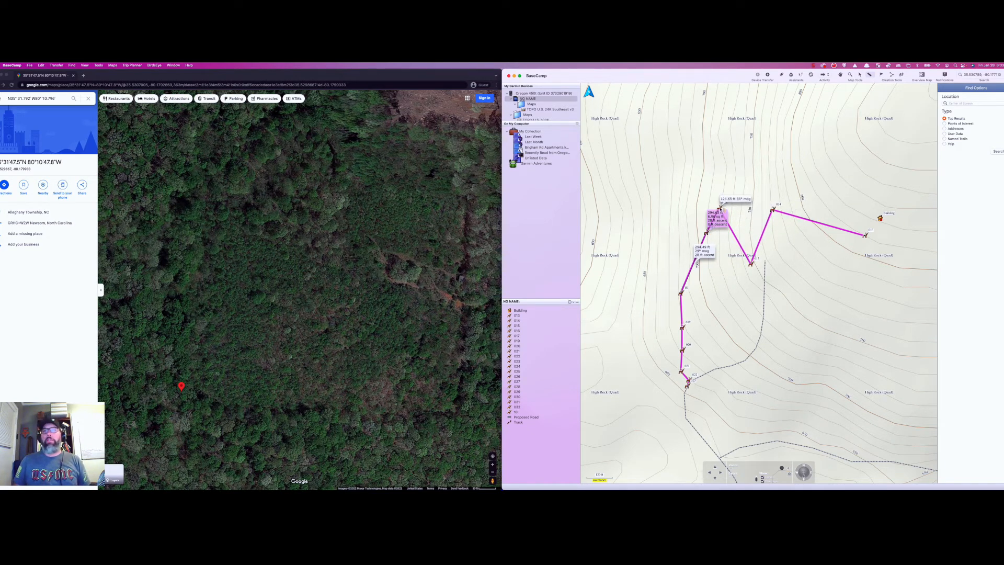
pyautogui.click(725, 209)
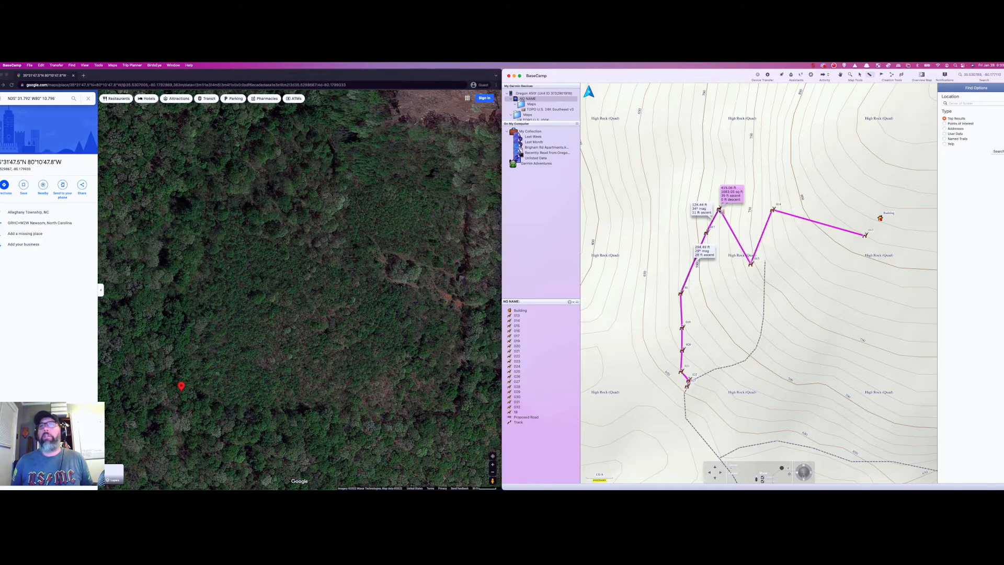
pyautogui.moveTo(721, 209)
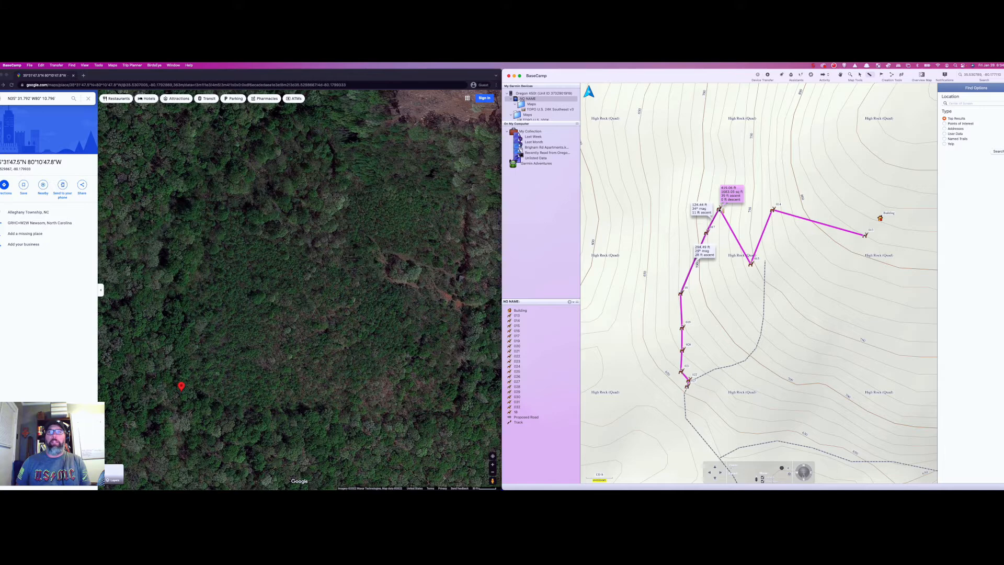
pyautogui.moveTo(724, 203)
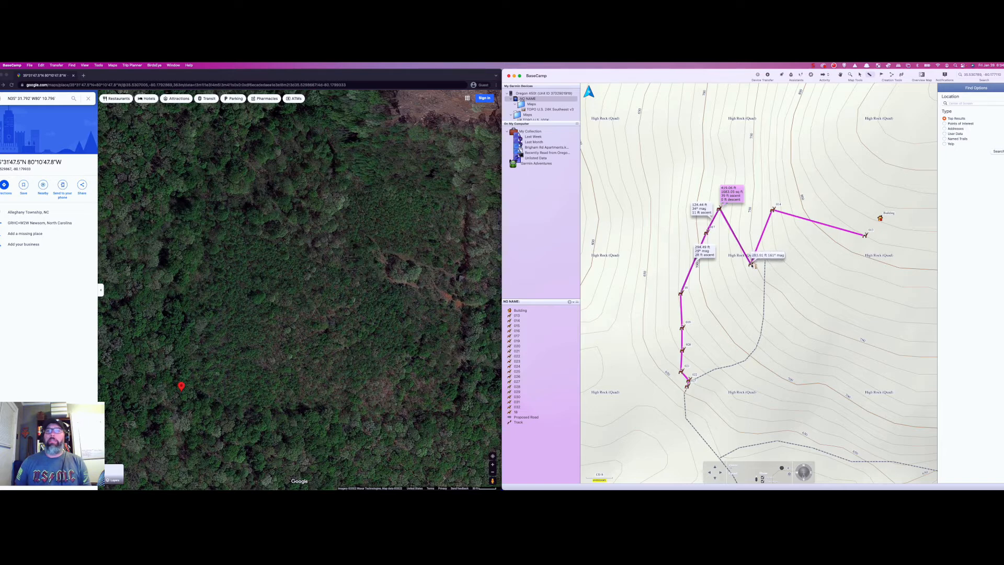
pyautogui.click(751, 264)
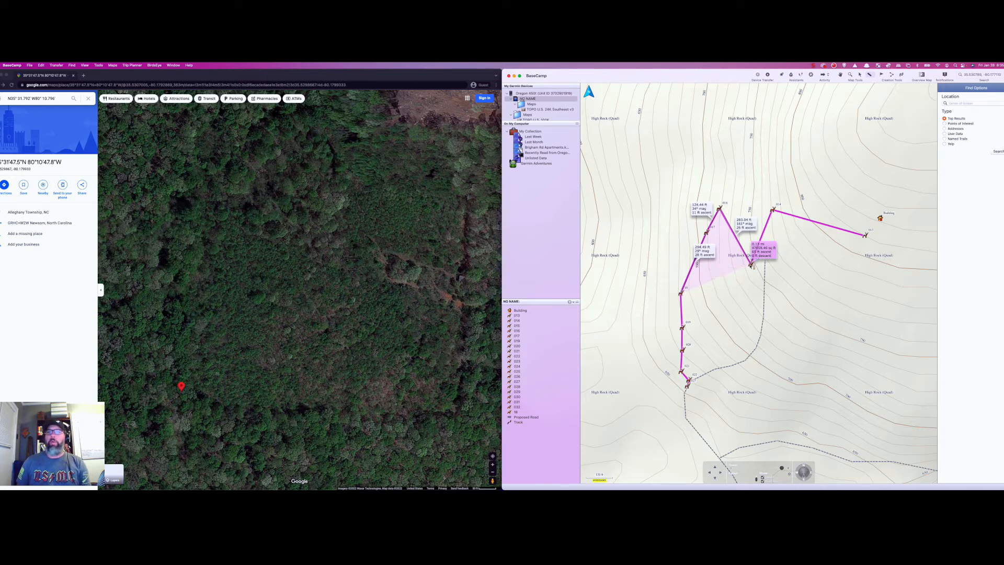
pyautogui.moveTo(754, 266)
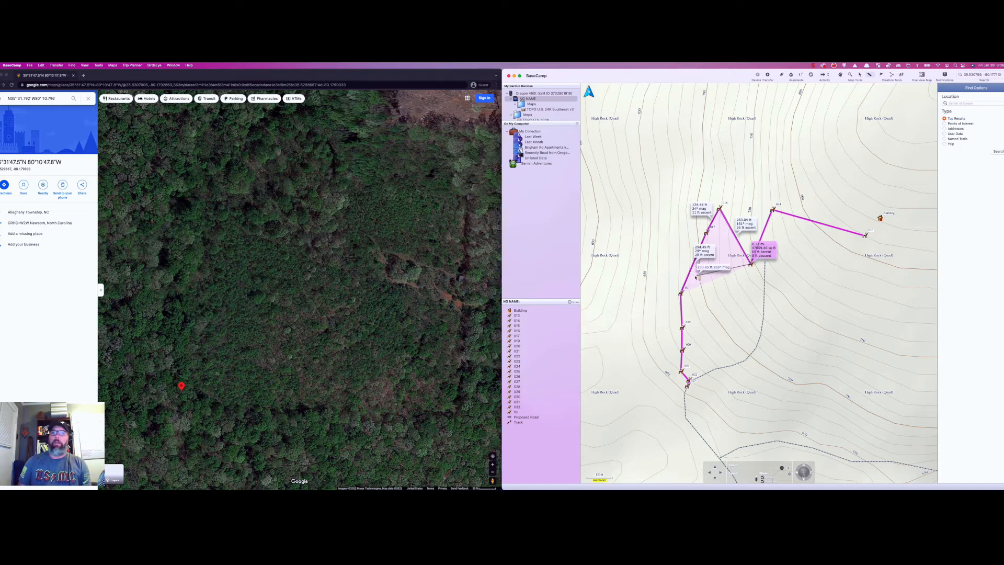
pyautogui.click(859, 75)
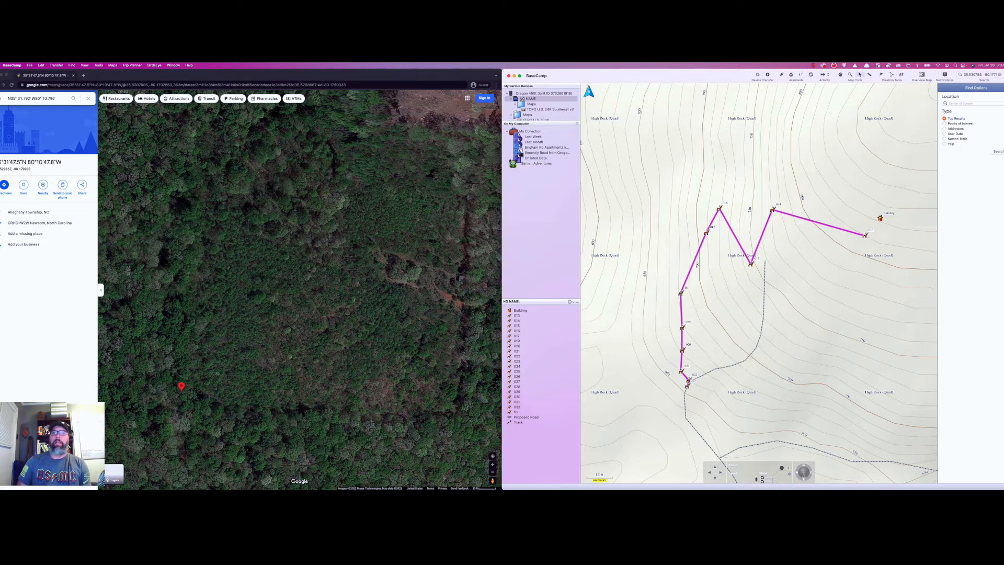
# - Compare the proposed route's switchbacks on the topographic map with the Google Maps satellite imagery around the pinned spot
pyautogui.moveTo(681, 291)
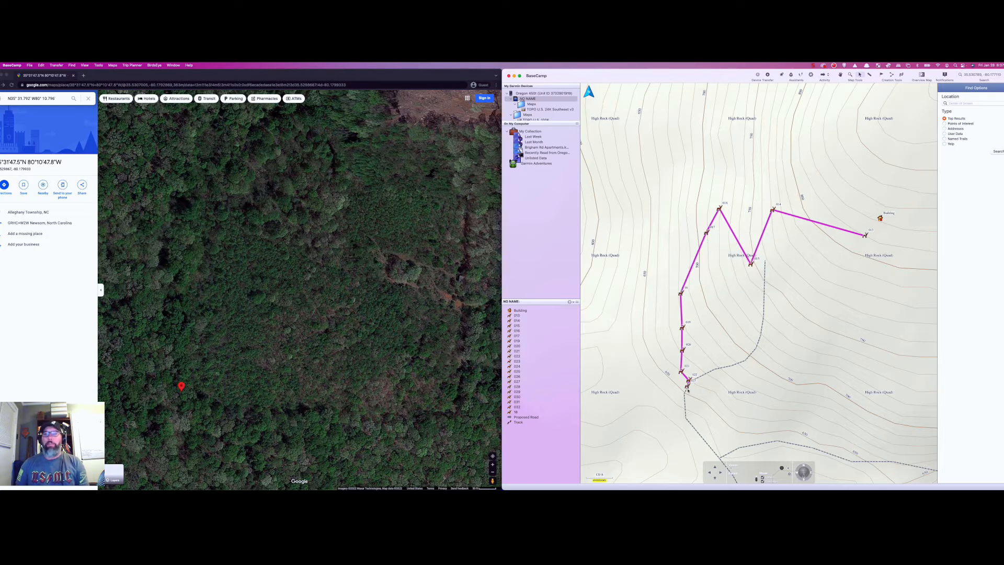
pyautogui.moveTo(688, 388)
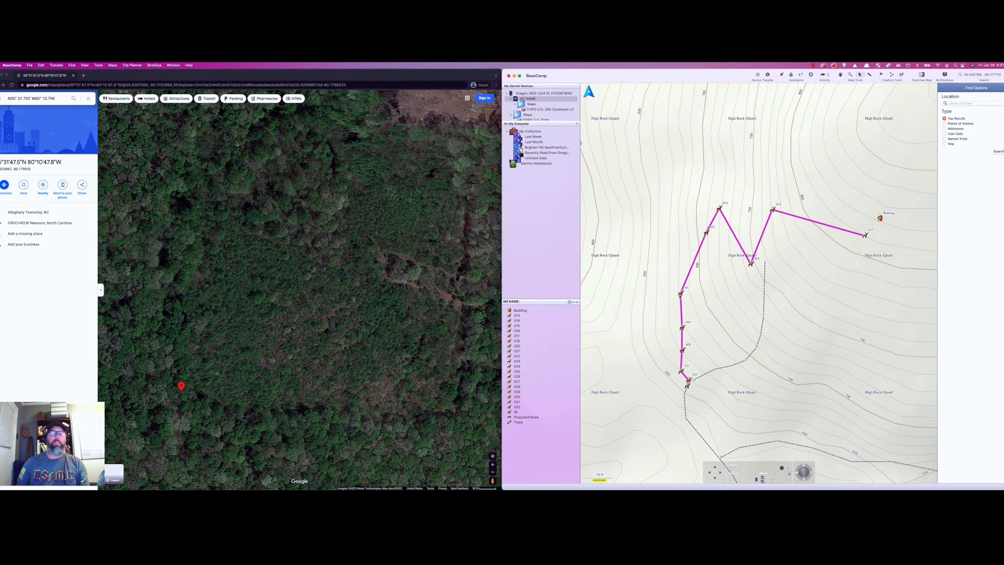
pyautogui.moveTo(681, 295)
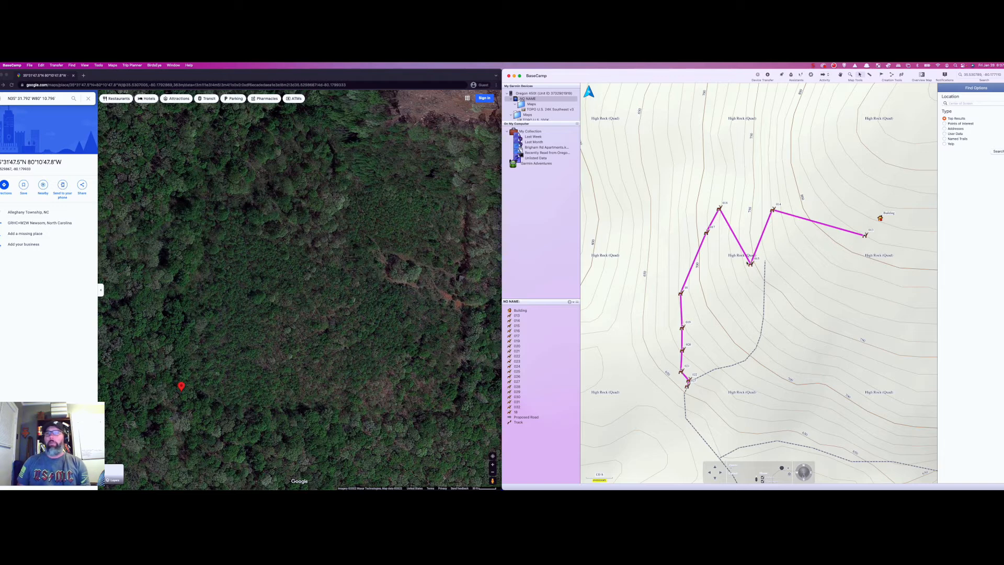
pyautogui.scroll(2, 758, 254)
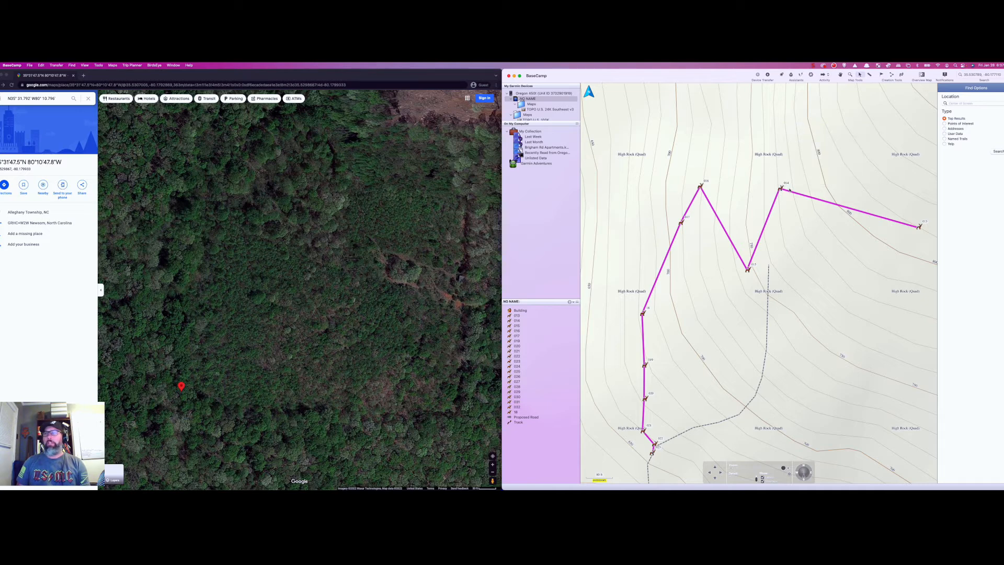
pyautogui.moveTo(913, 210)
pyautogui.mouseDown()
pyautogui.moveTo(860, 211)
pyautogui.moveTo(895, 206)
pyautogui.mouseUp()
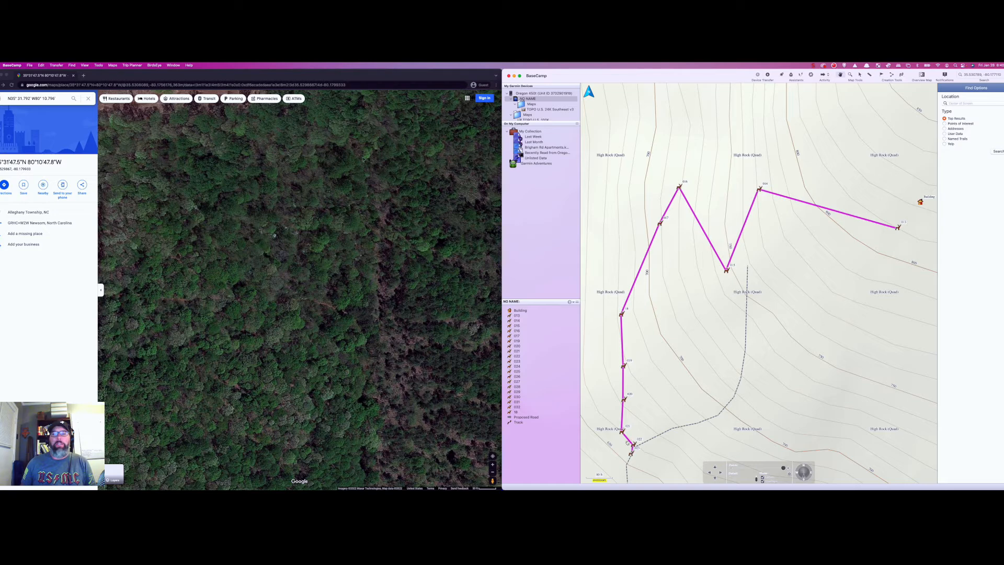
pyautogui.click(372, 292)
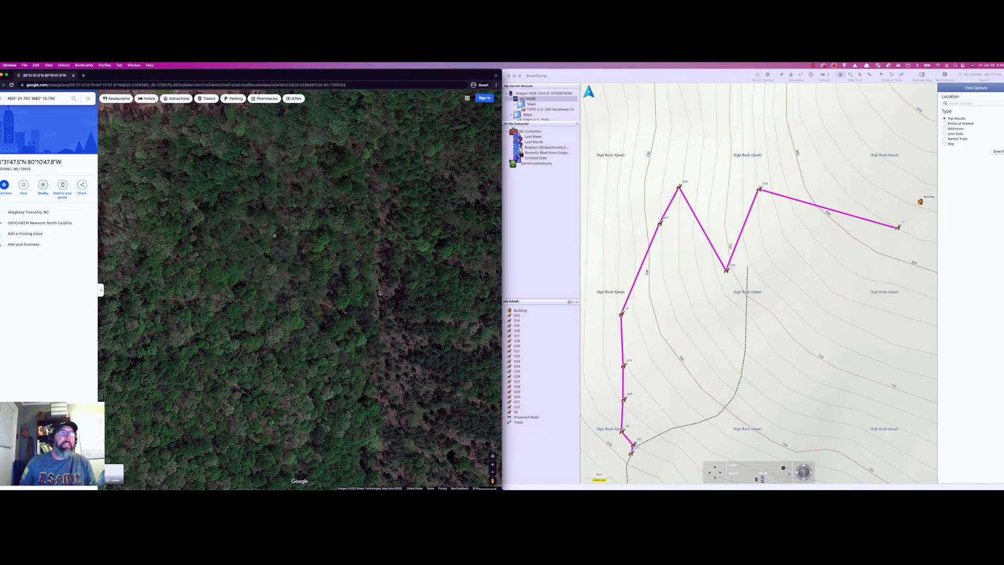
pyautogui.moveTo(137, 336); pyautogui.dragTo(386, 308)
pyautogui.moveTo(235, 316); pyautogui.dragTo(293, 304)
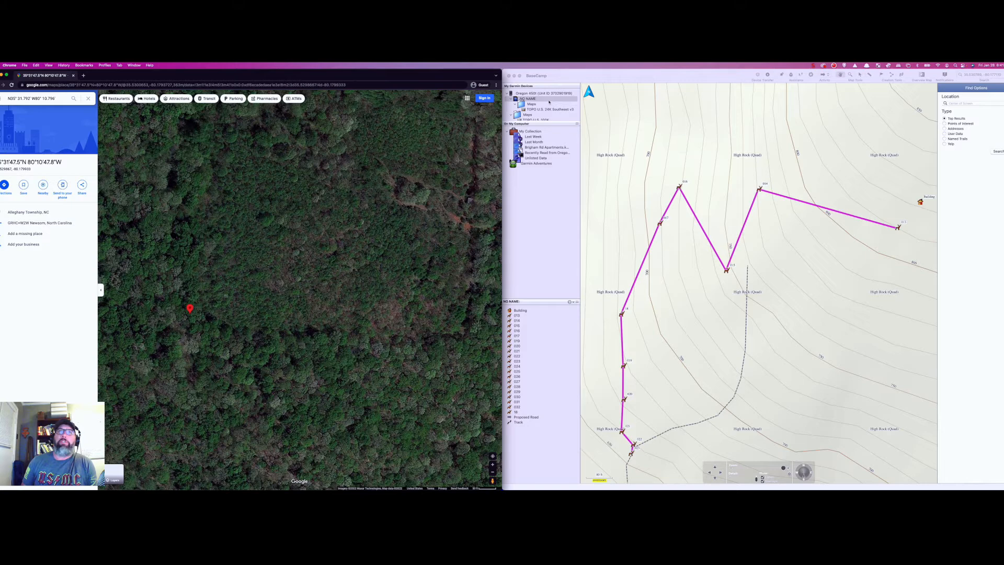
# - Switch to BaseCamp and select the TOPO U.S. 24K Southeast map stored on the Oregon device
pyautogui.click(563, 79)
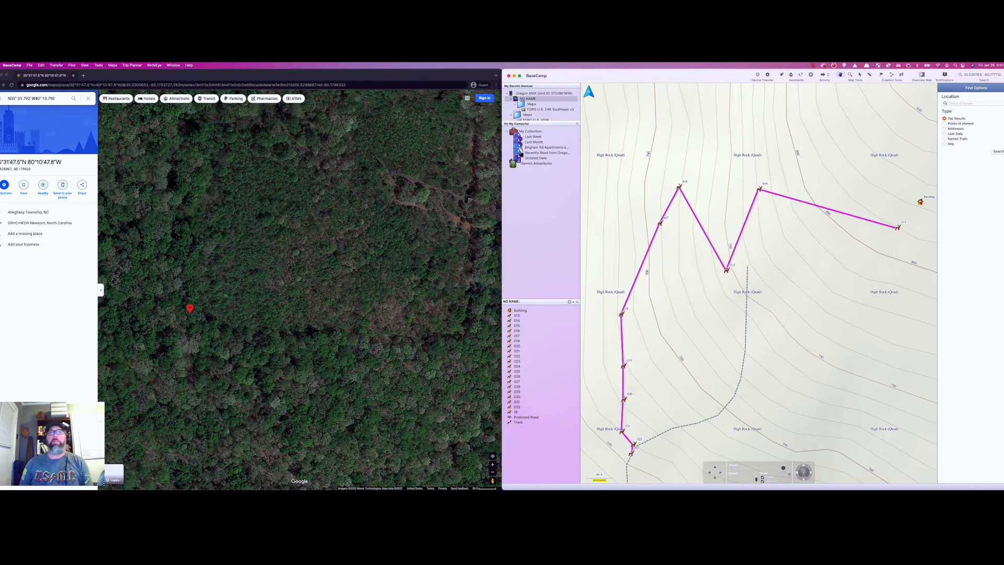
pyautogui.click(539, 111)
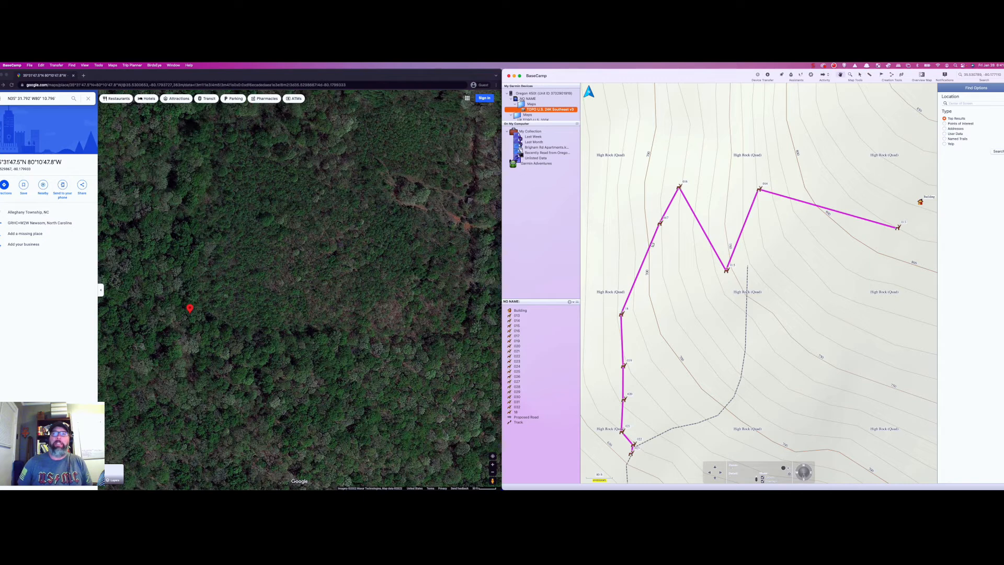
pyautogui.moveTo(683, 185)
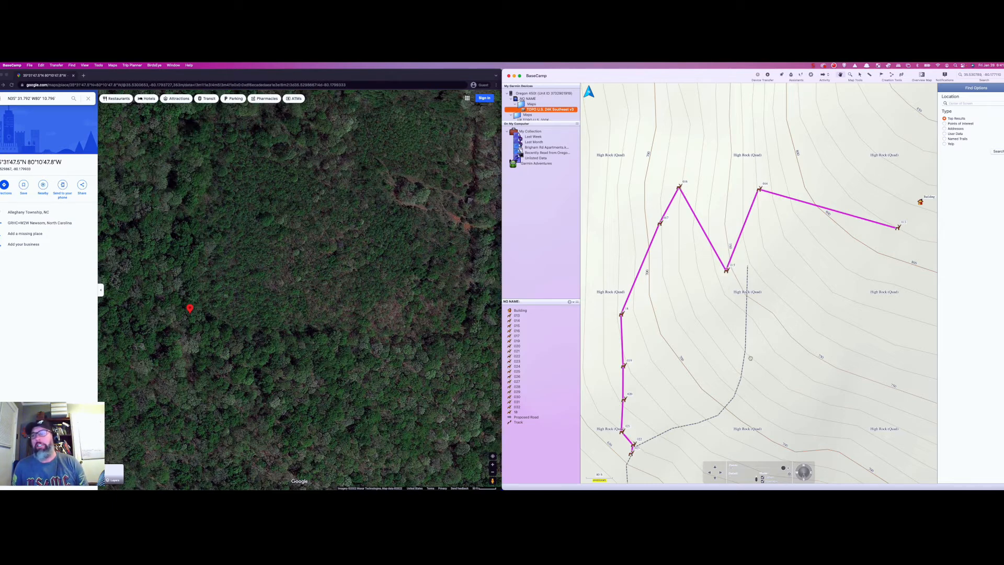
pyautogui.click(787, 447)
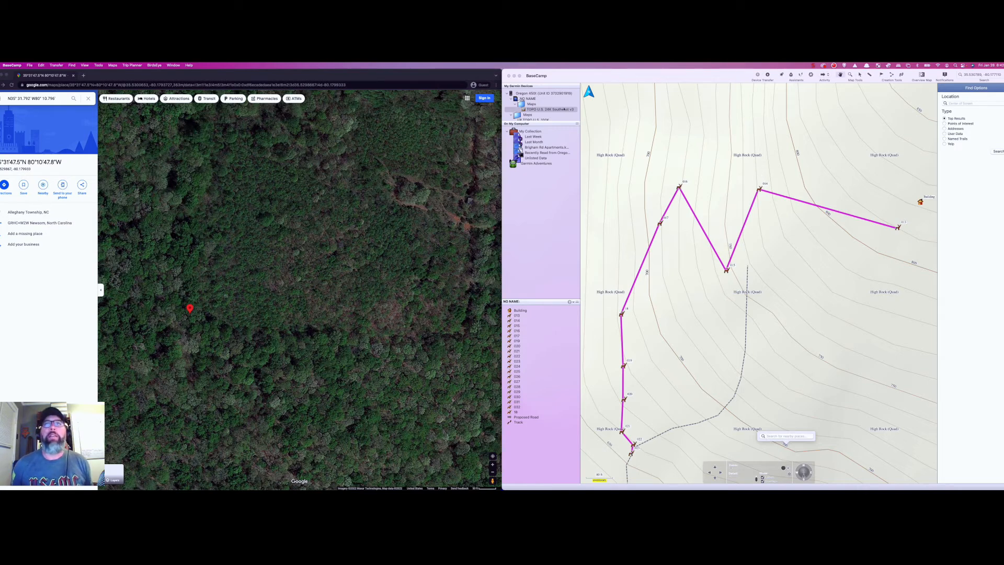
pyautogui.click(689, 209)
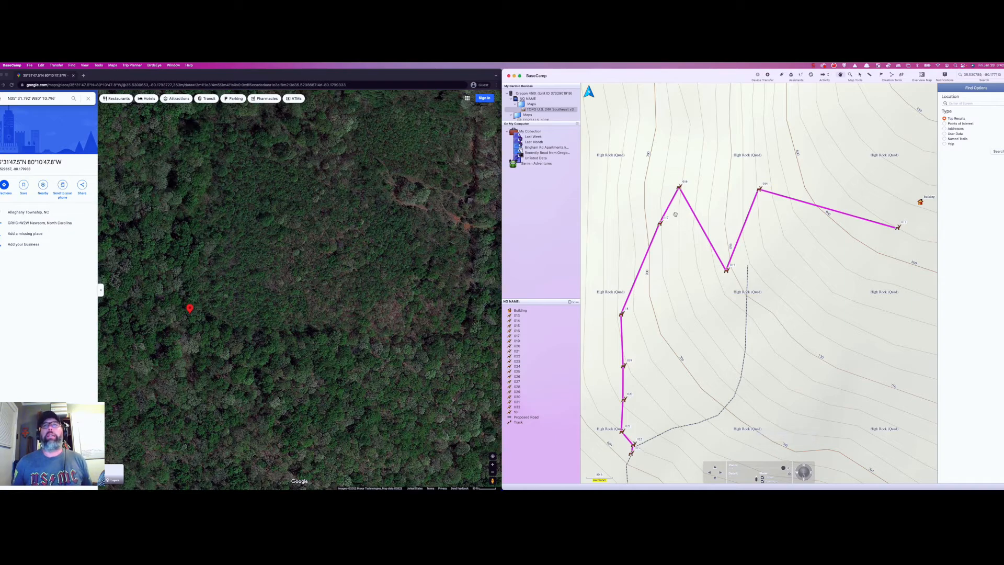
# - Export the Proposed Road route from BaseCamp to the Documents folder as a KML 2.2 file named Proposed Road
pyautogui.hotkey('ctrl', 'Up')
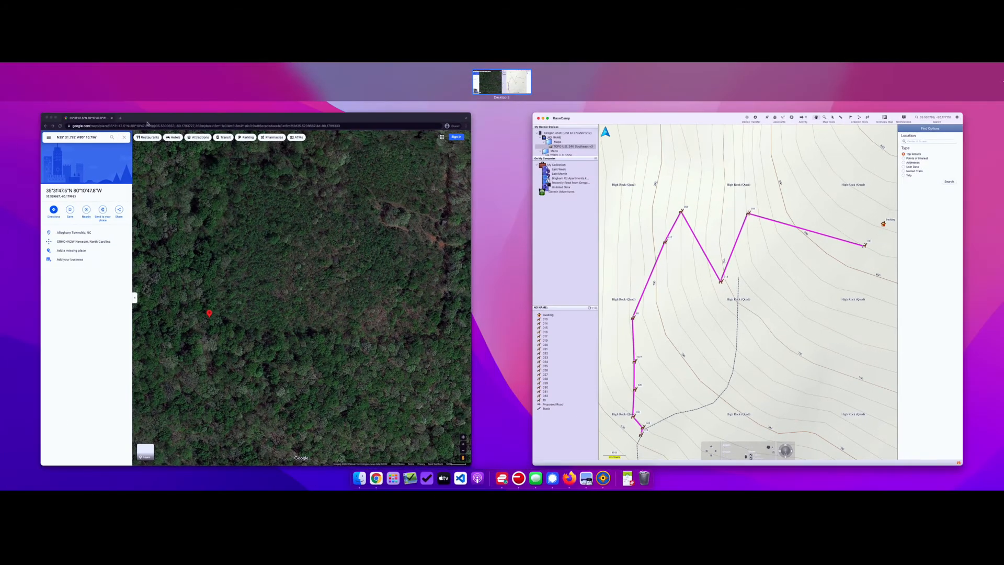
pyautogui.click(98, 108)
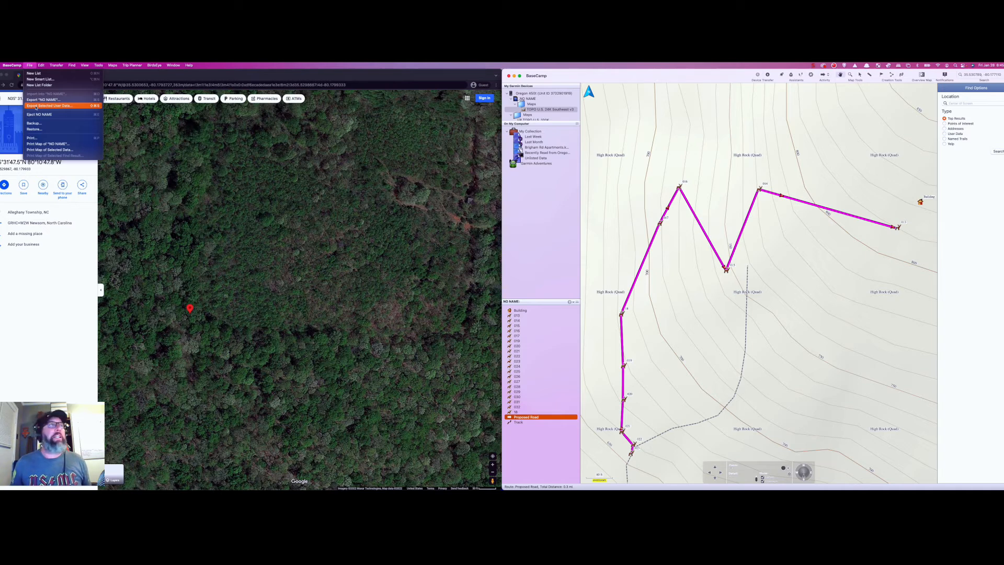
pyautogui.click(36, 105)
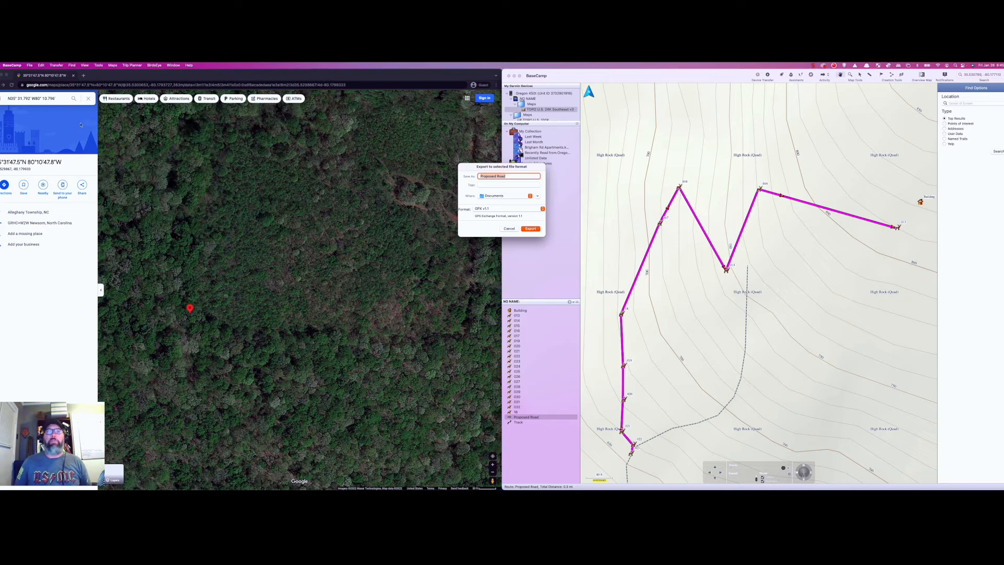
pyautogui.click(542, 209)
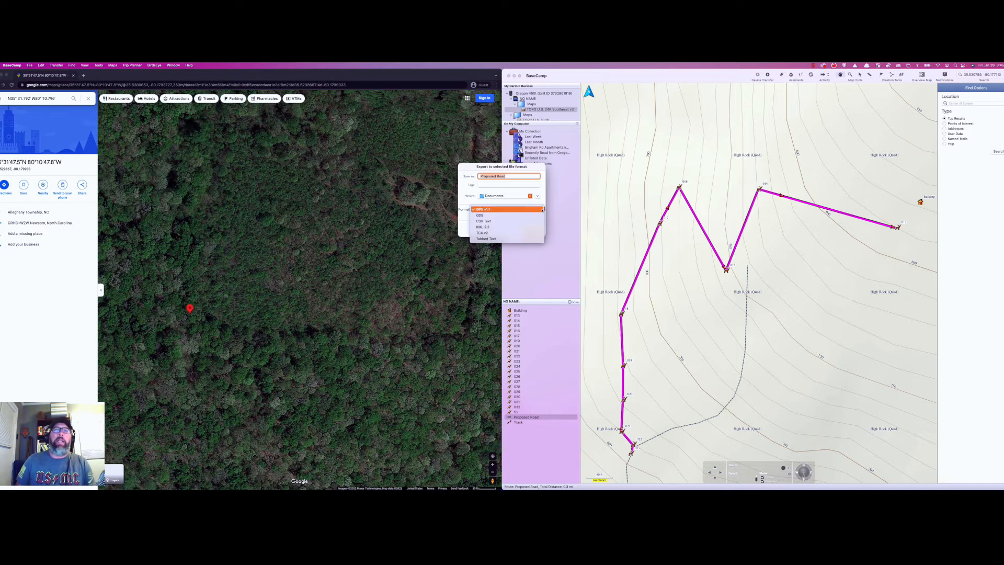
pyautogui.click(497, 227)
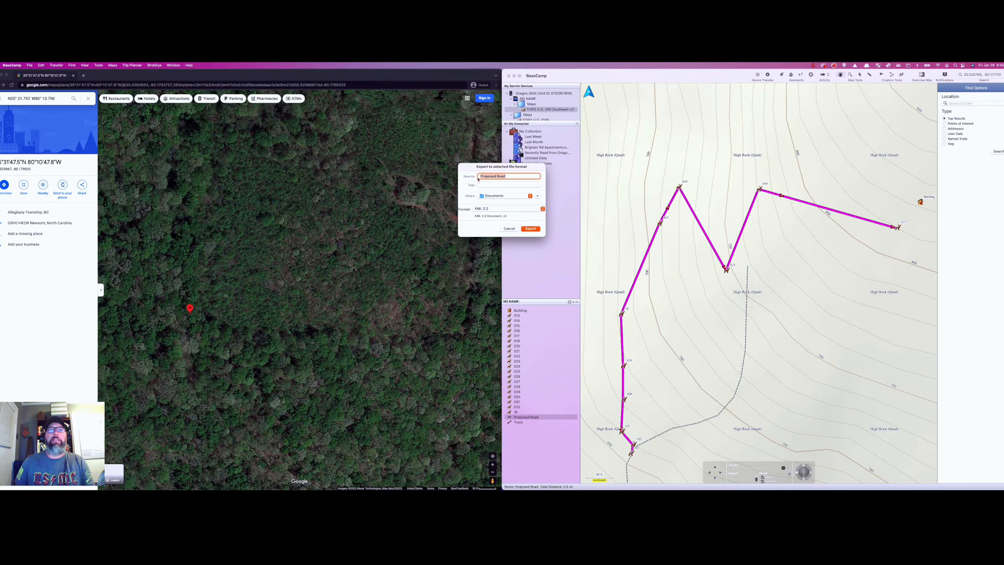
pyautogui.click(531, 229)
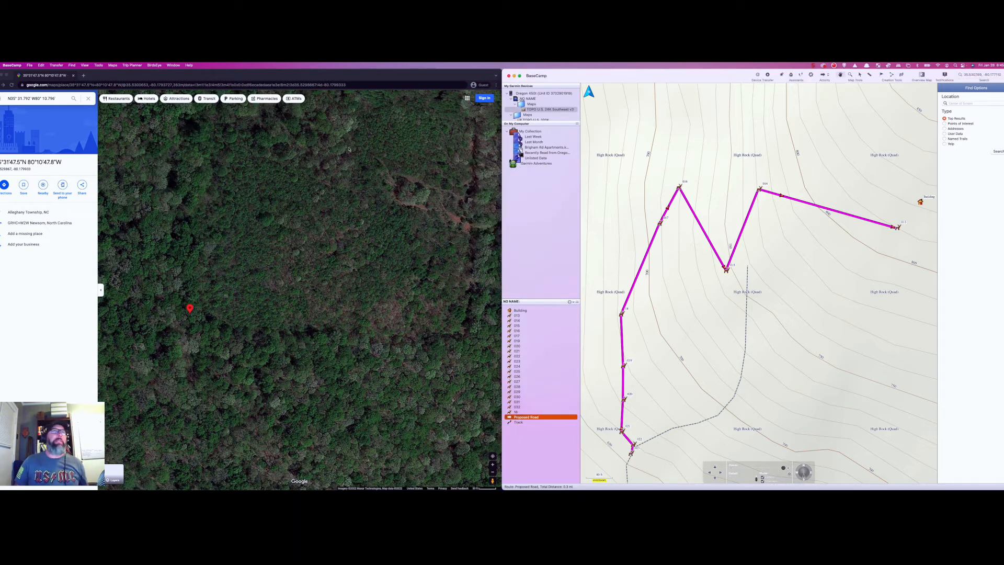
# - Switch to Chrome, search for "my maps google" in a new tab and open the Google My Maps site
pyautogui.click(342, 77)
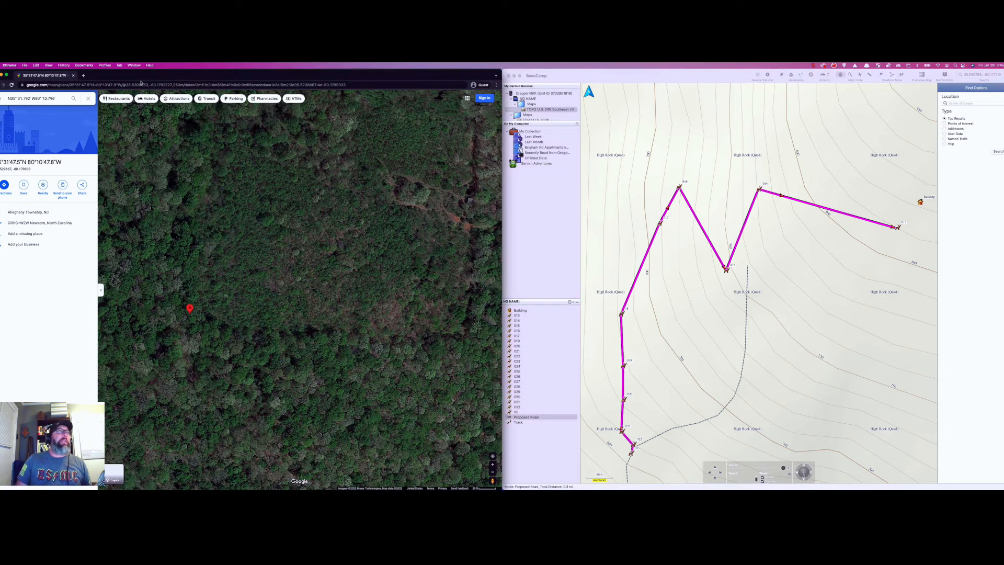
pyautogui.click(84, 76)
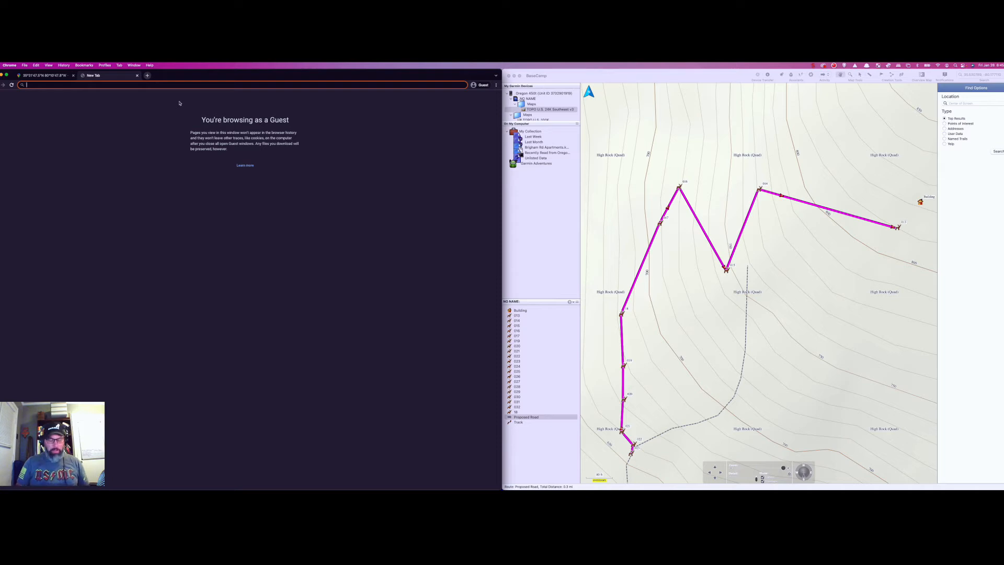
pyautogui.write('my maps')
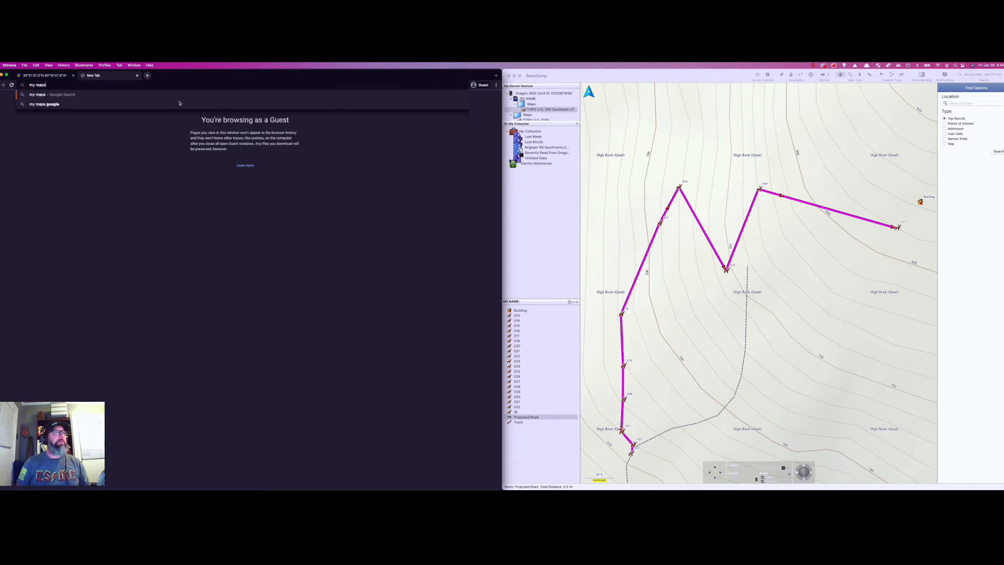
pyautogui.click(72, 106)
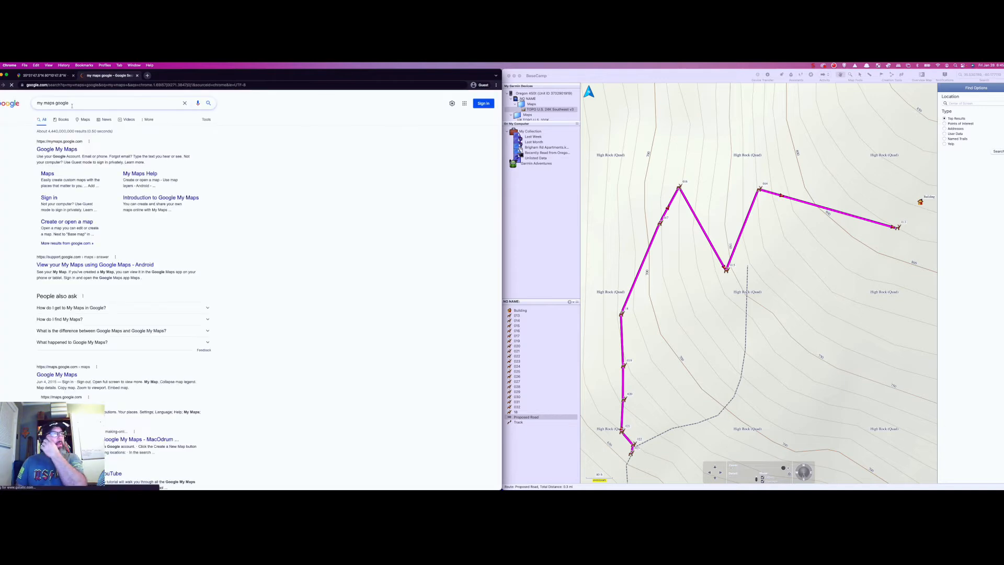
pyautogui.click(56, 149)
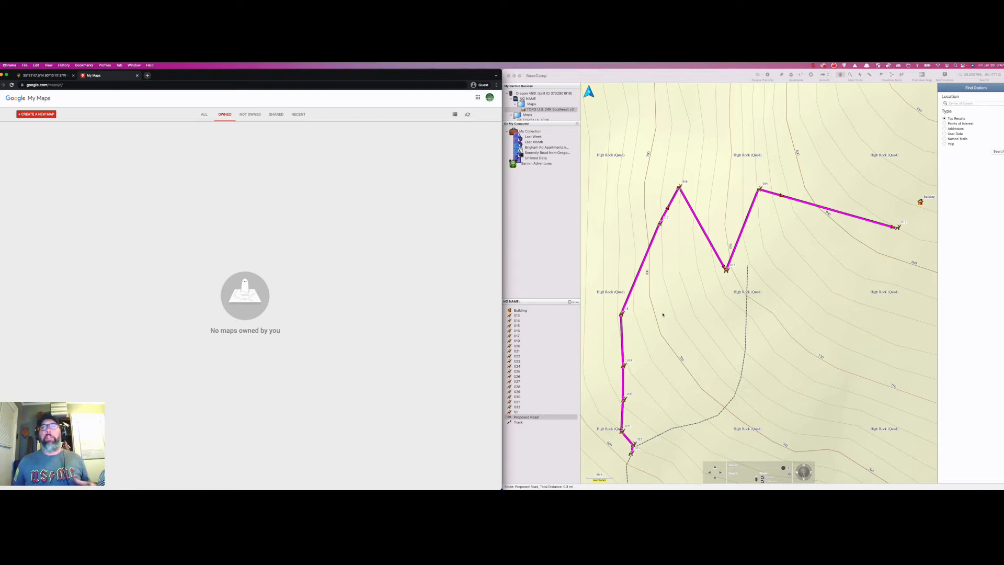
pyautogui.click(529, 417)
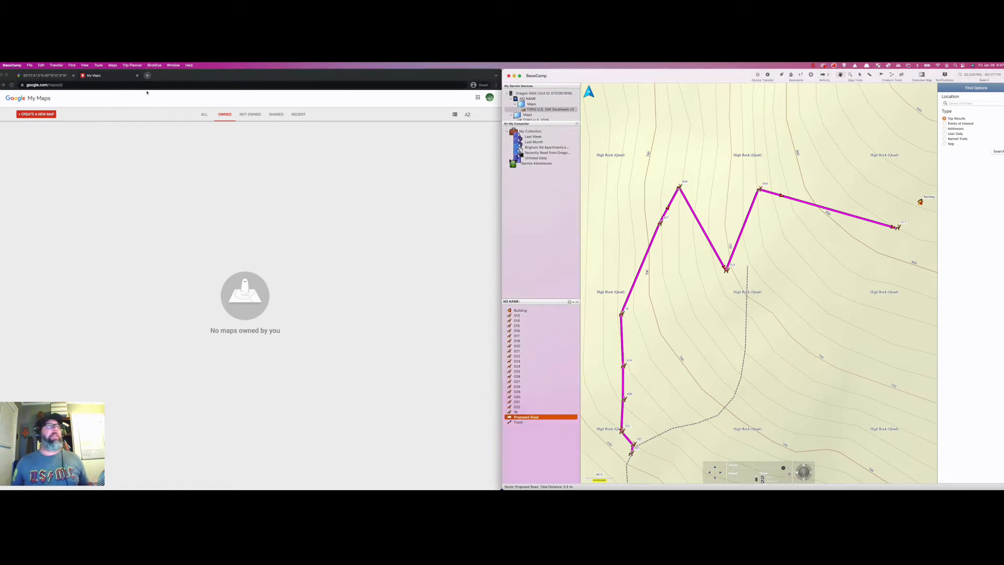
pyautogui.click(31, 65)
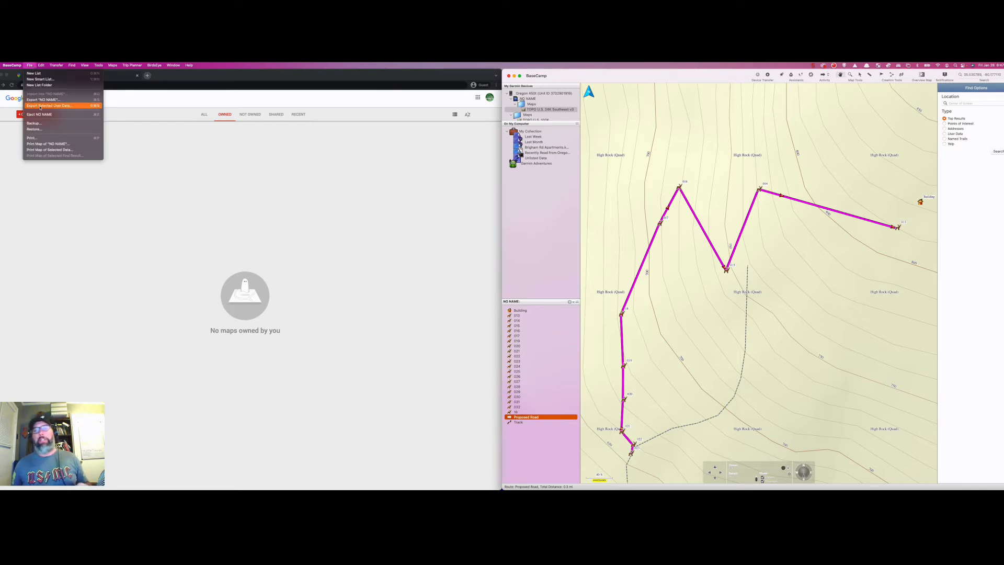
pyautogui.click(94, 193)
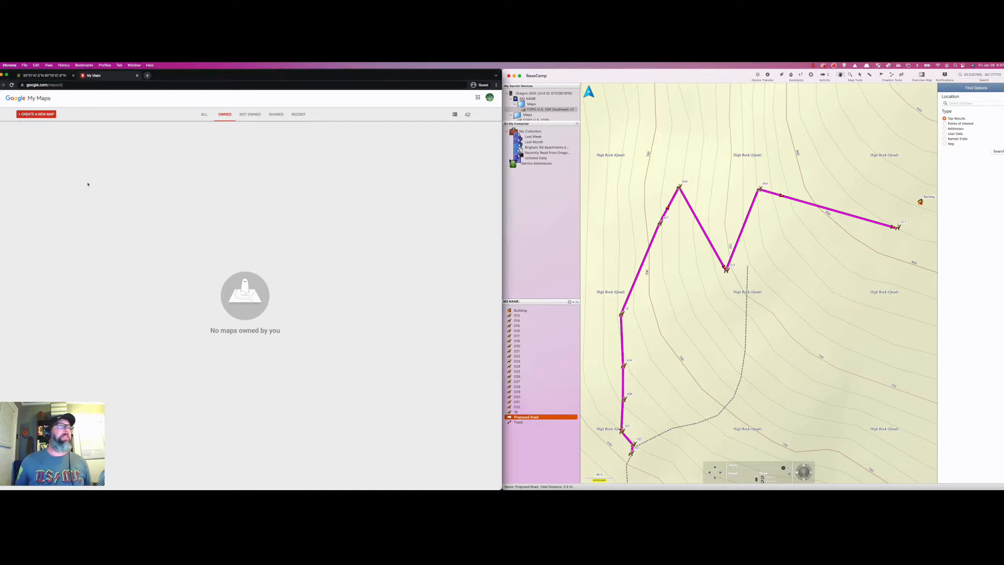
# - Create a new map in My Maps and import the Proposed Road KML file from the Documents folder into its untitled layer
pyautogui.click(35, 114)
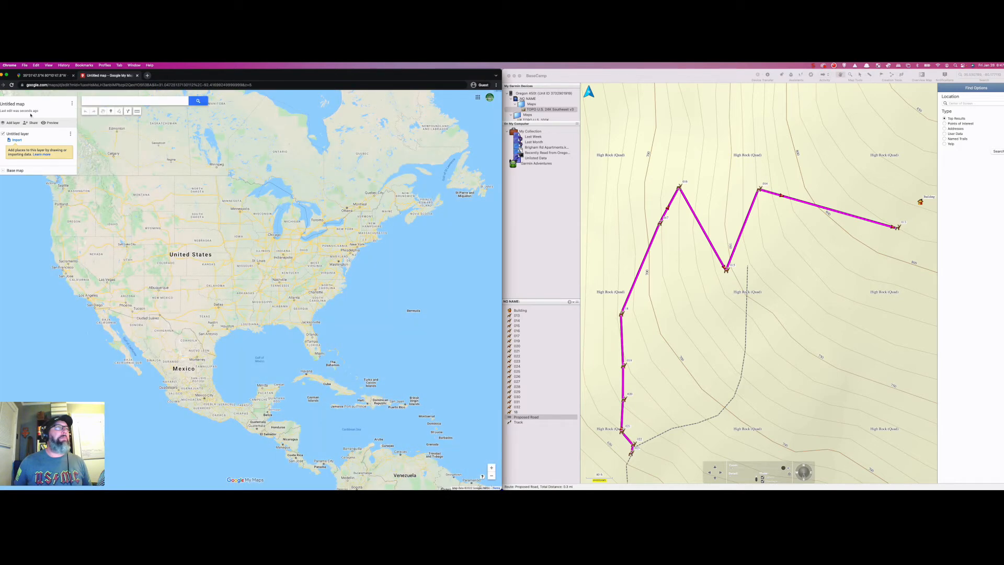
pyautogui.click(17, 140)
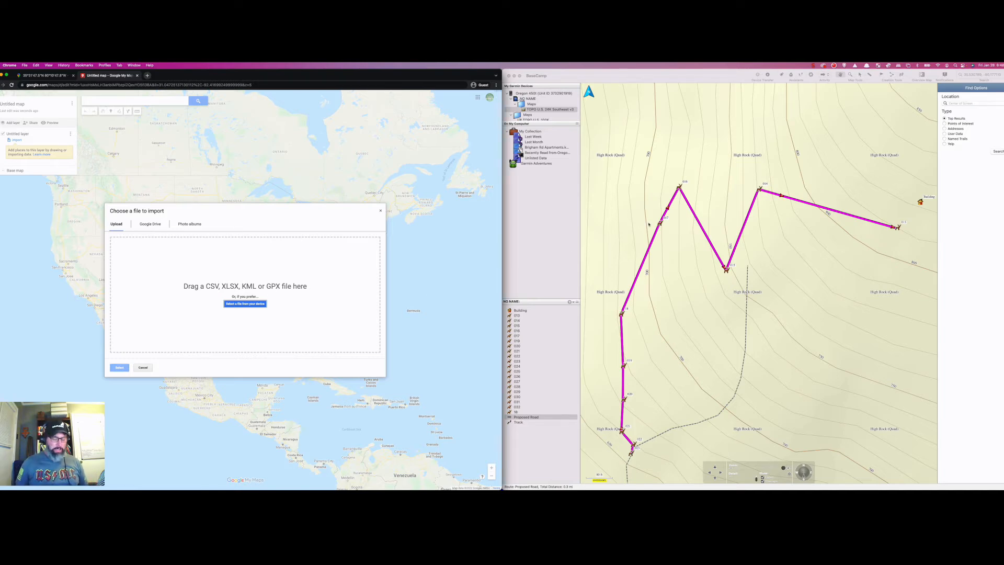
pyautogui.click(245, 304)
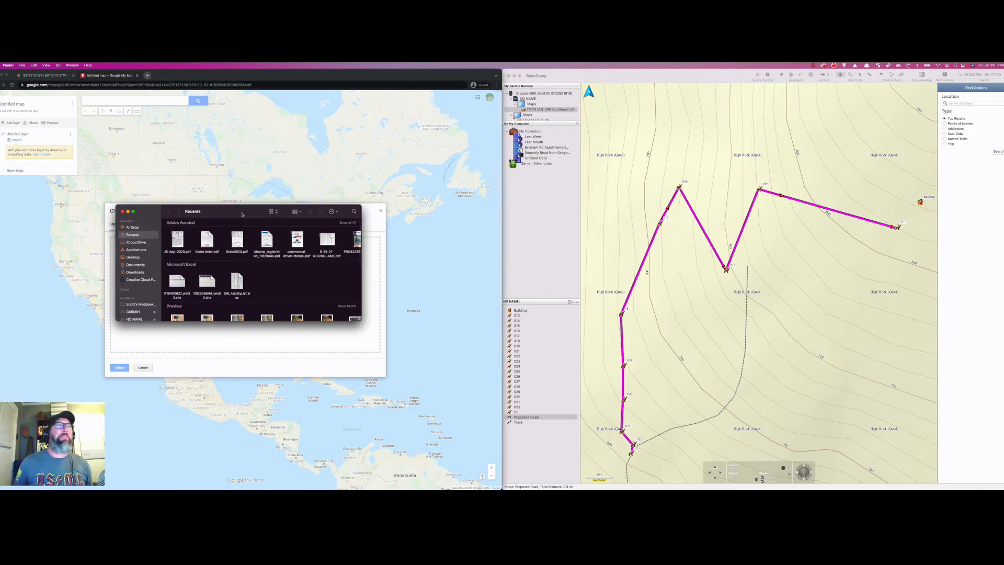
pyautogui.moveTo(240, 214); pyautogui.dragTo(729, 239)
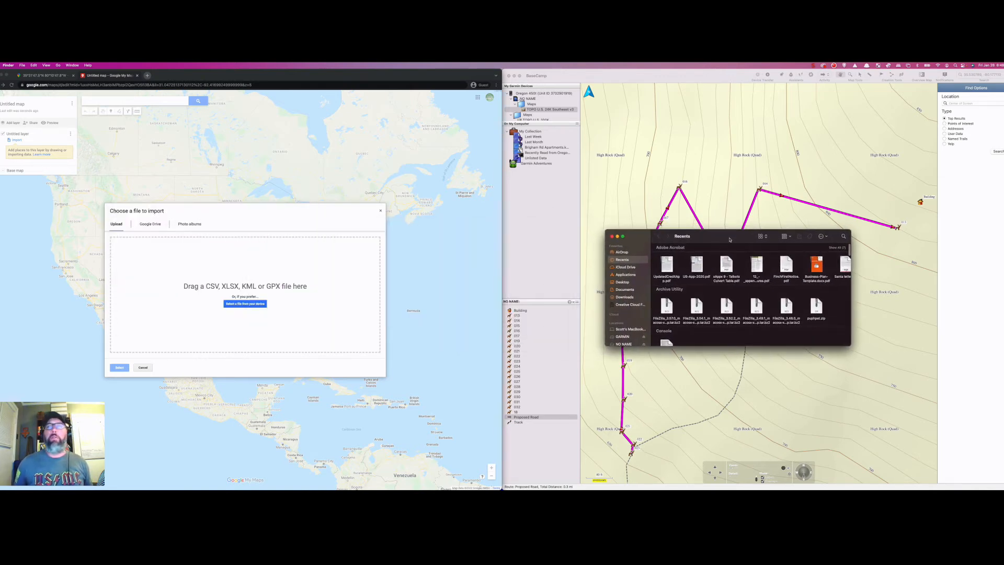
pyautogui.click(627, 290)
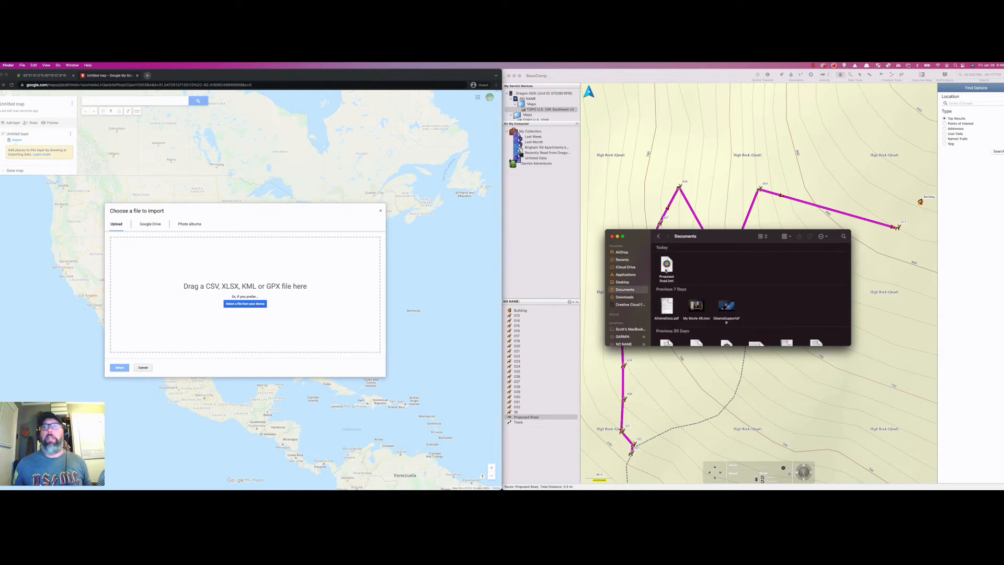
pyautogui.scroll(-1, 668, 266)
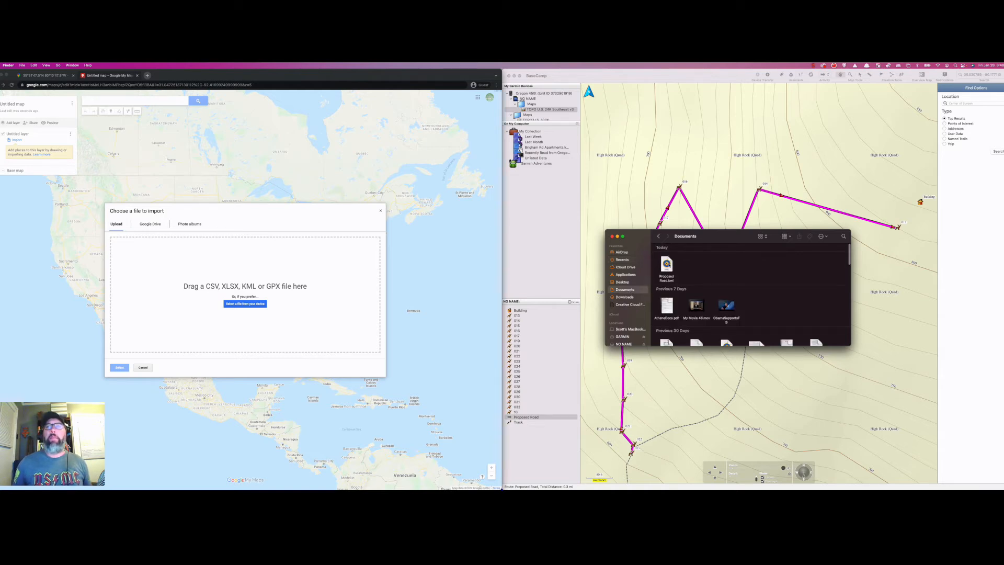
pyautogui.moveTo(668, 266); pyautogui.dragTo(233, 272)
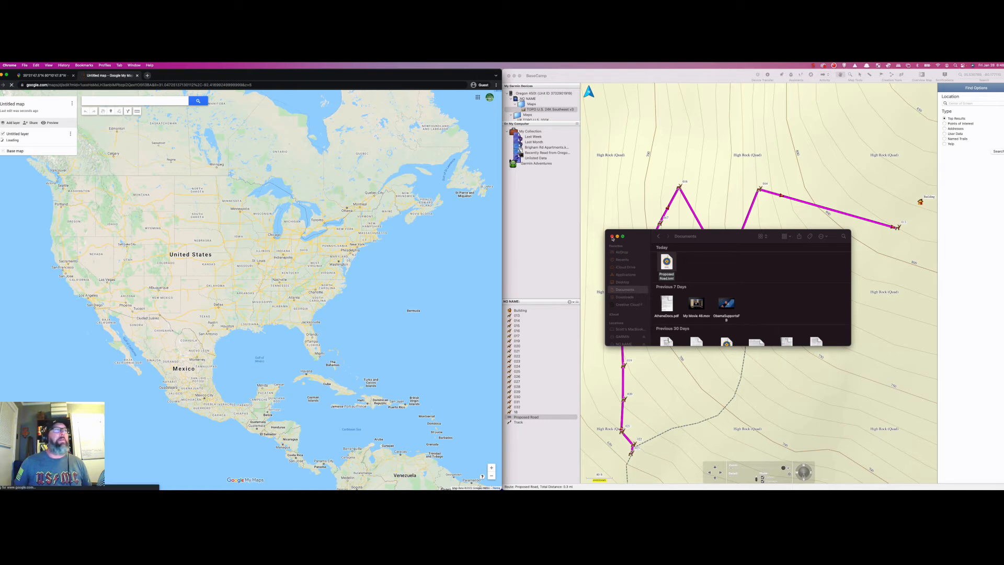
pyautogui.click(613, 238)
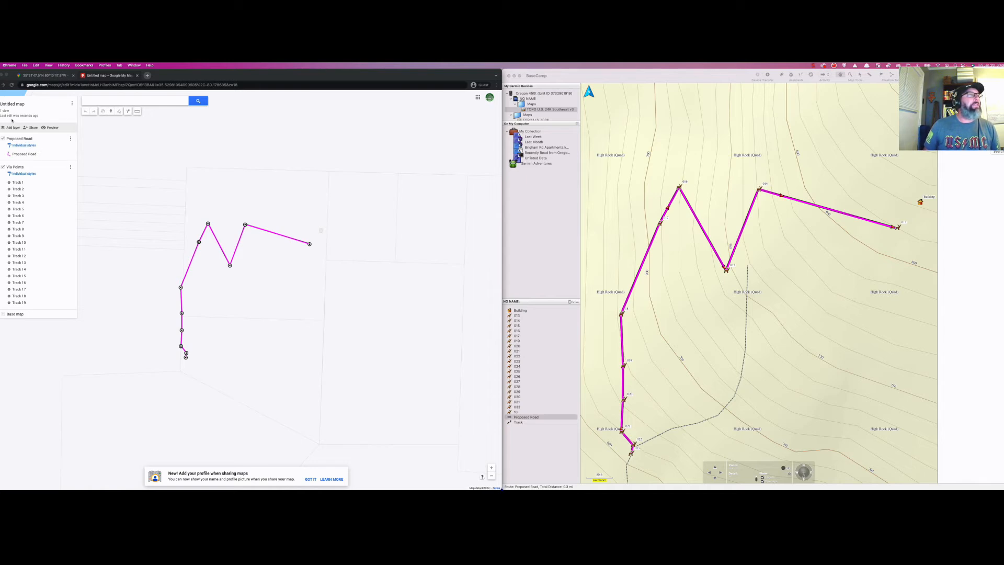
# - Open the map's preview, switch it to satellite imagery and view the proposed route against the surrounding terrain
pyautogui.click(51, 129)
pyautogui.click(50, 129)
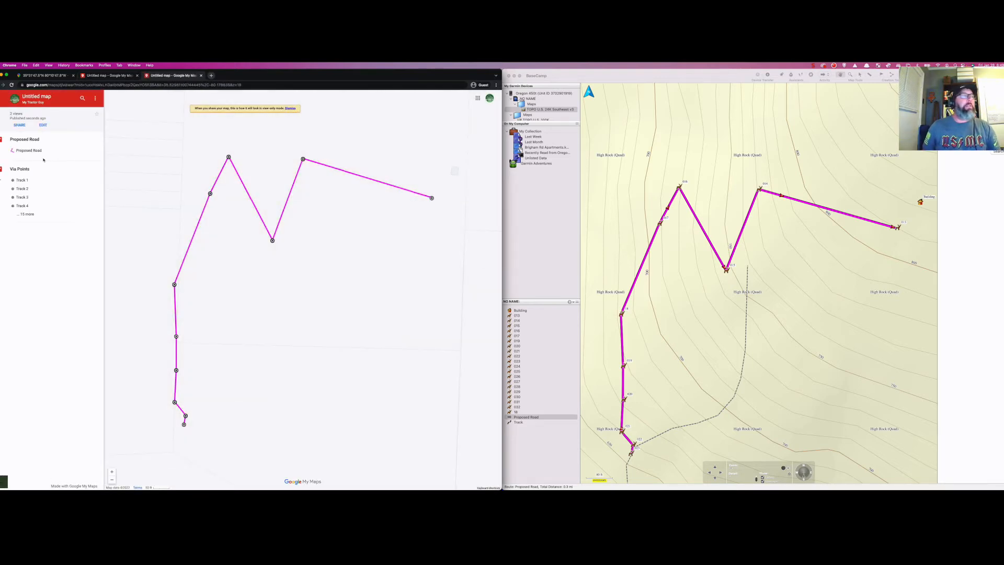
pyautogui.click(3, 480)
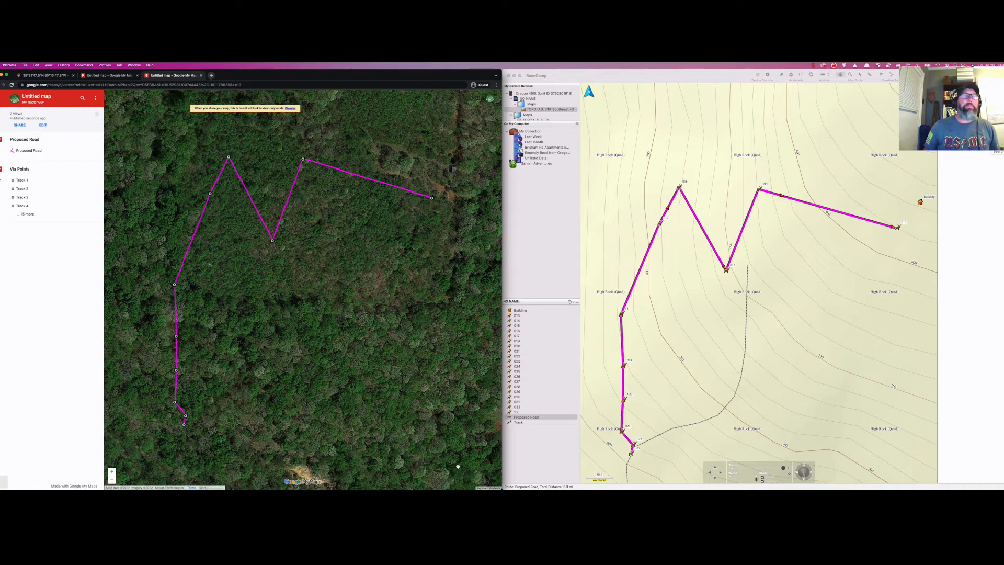
pyautogui.click(111, 480)
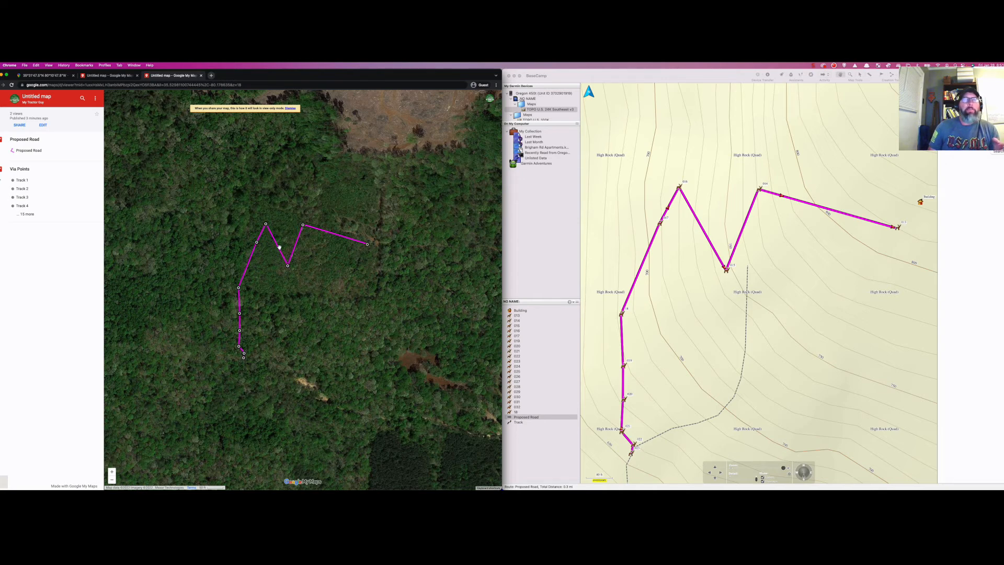
pyautogui.scroll(2, 292, 291)
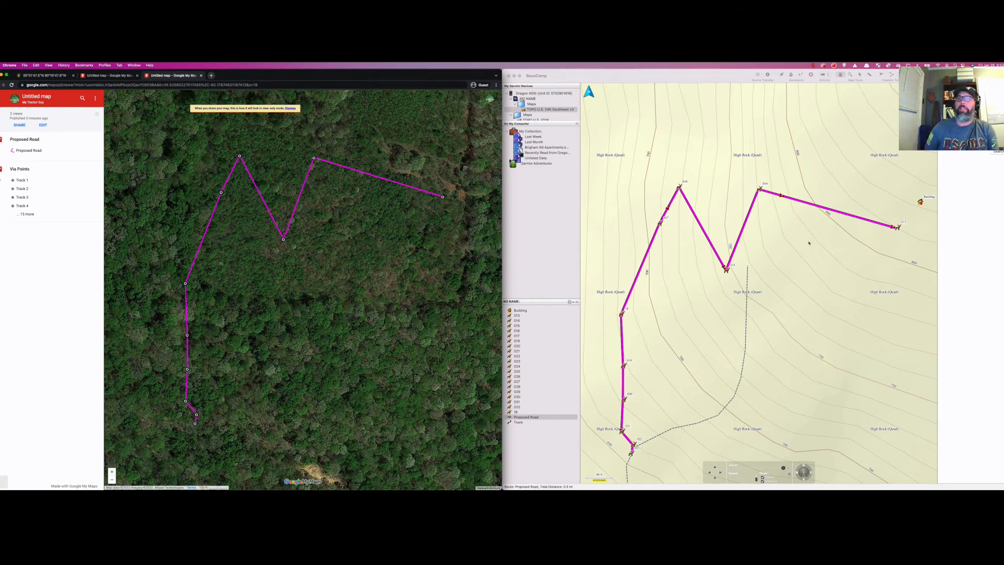
# - Switch to BaseCamp and examine the topographic map southeast of the proposed route, identifying the dashed road there
pyautogui.moveTo(849, 254); pyautogui.dragTo(805, 242)
pyautogui.scroll(-3, 734, 156)
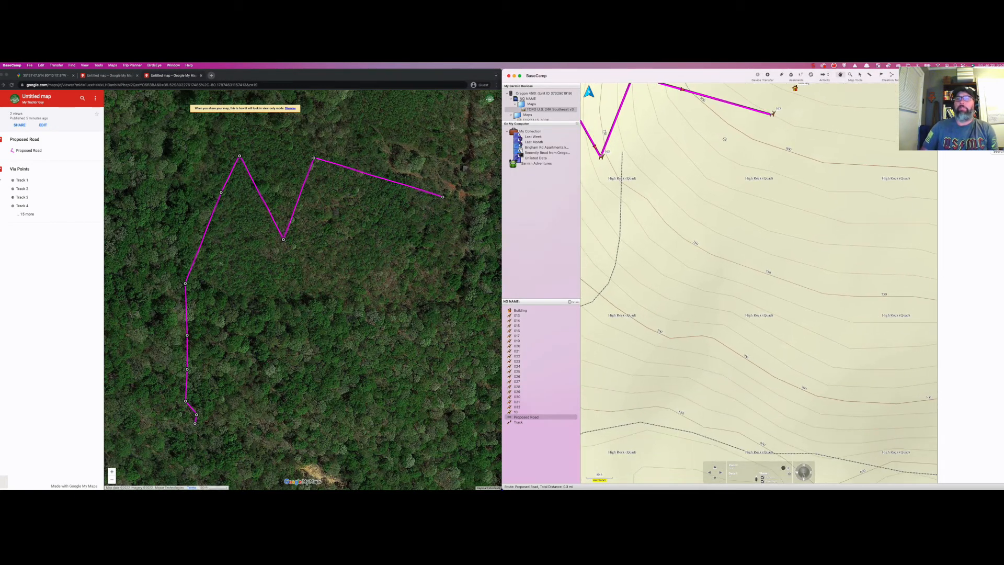
pyautogui.moveTo(870, 314); pyautogui.dragTo(684, 278)
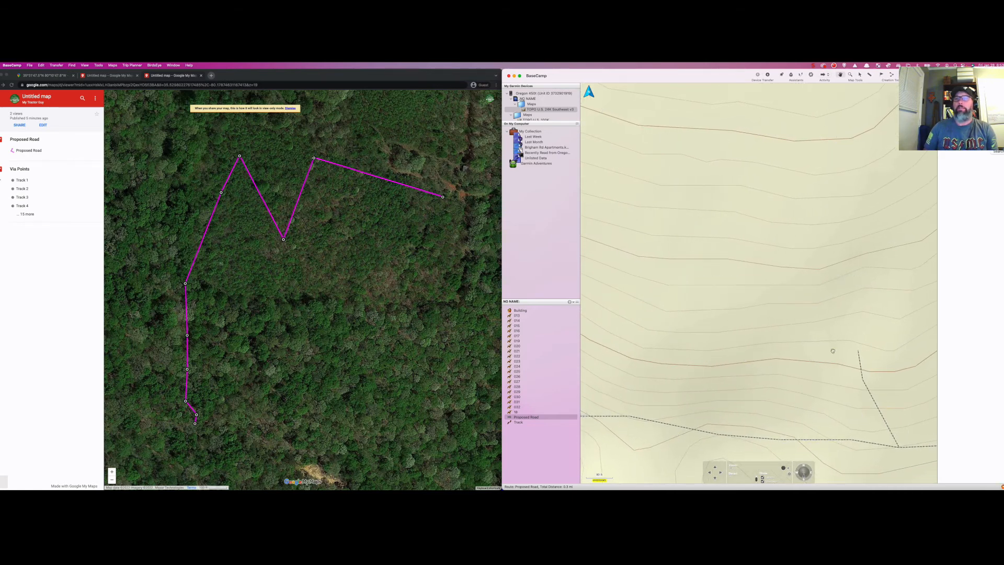
pyautogui.moveTo(887, 345); pyautogui.dragTo(762, 323)
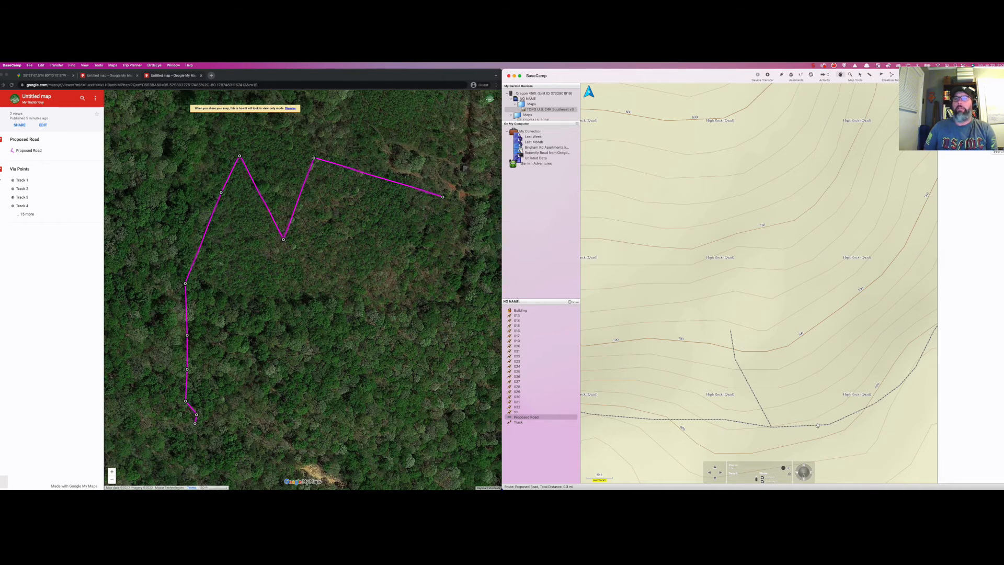
pyautogui.moveTo(811, 425)
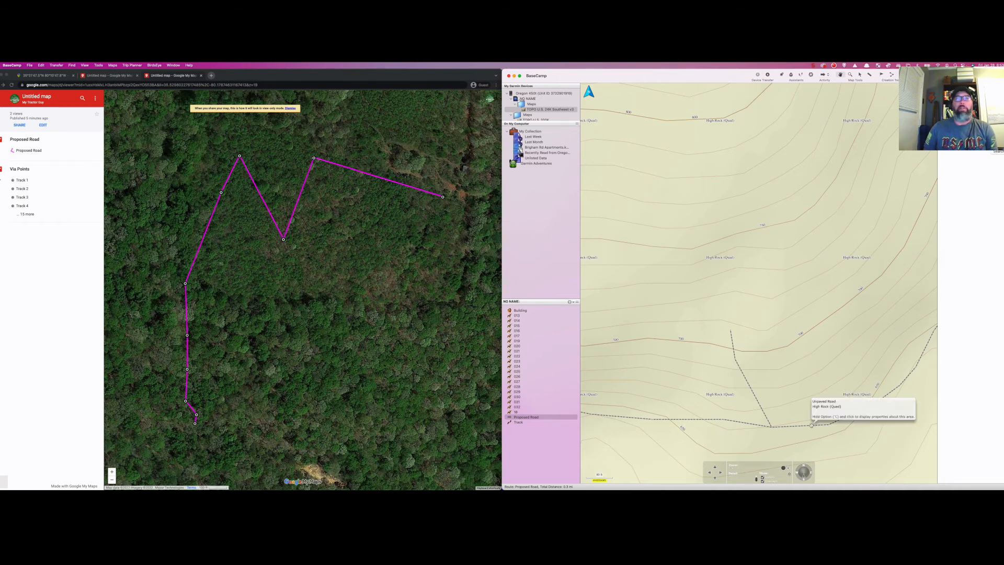
# - Switch to the My Maps preview and examine the satellite imagery southeast of the proposed route for the matching dirt road and clearings
pyautogui.click(389, 298)
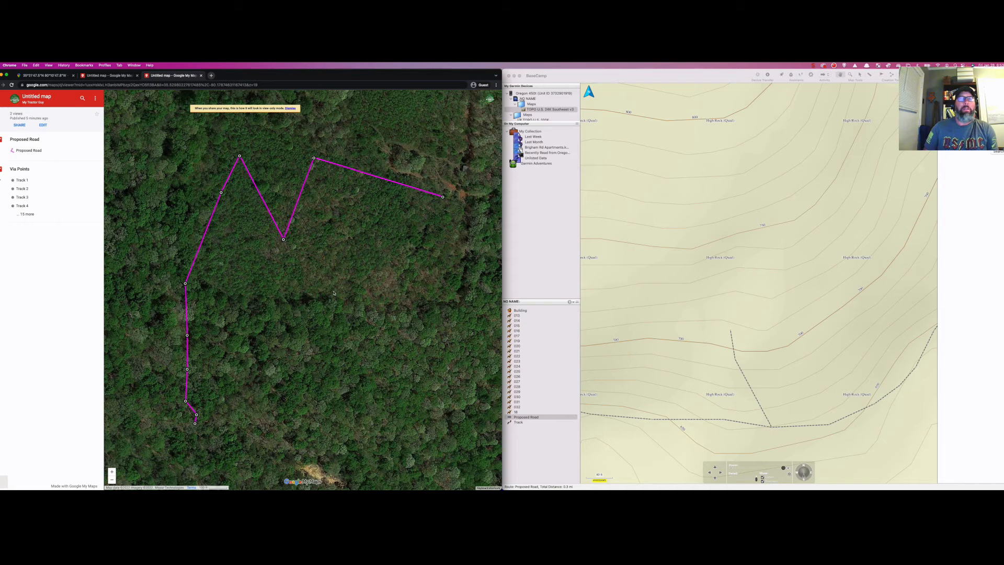
pyautogui.moveTo(431, 298); pyautogui.dragTo(262, 183)
pyautogui.moveTo(425, 336); pyautogui.dragTo(233, 206)
pyautogui.moveTo(403, 242); pyautogui.dragTo(319, 309)
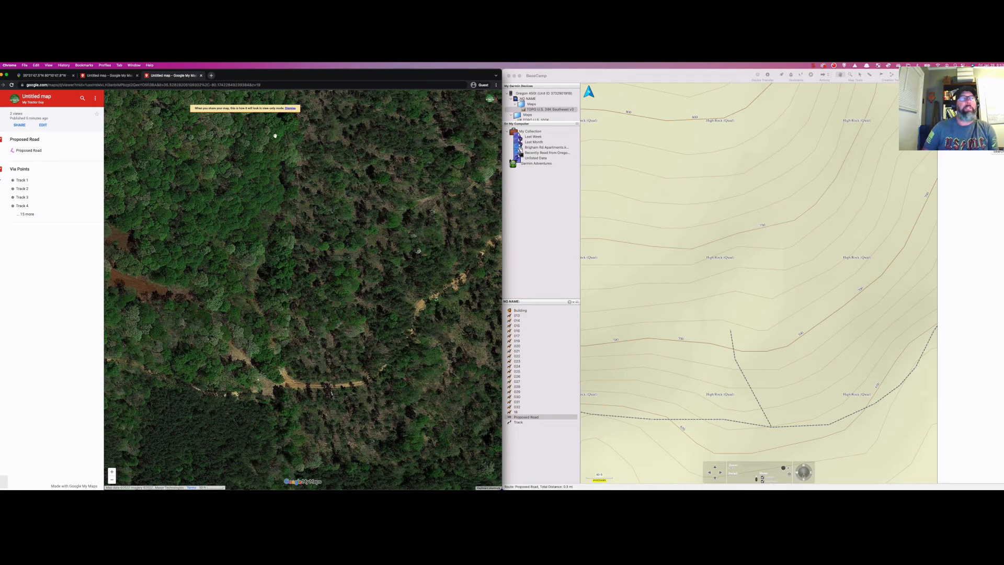
pyautogui.moveTo(322, 146); pyautogui.dragTo(370, 180)
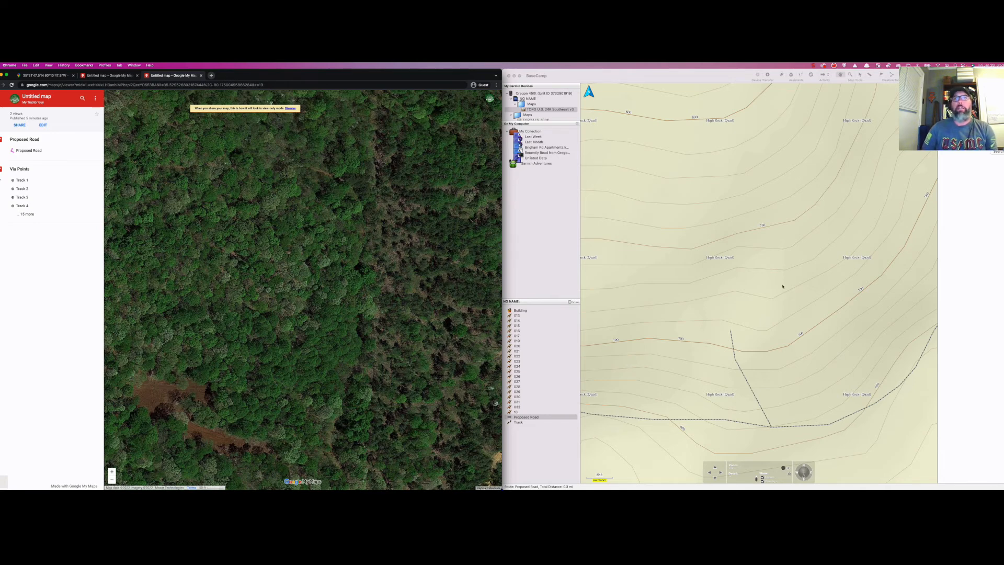
# - Switch to BaseCamp and examine the contour lines on the slope north of the unpaved road and its short spur
pyautogui.click(764, 230)
pyautogui.moveTo(764, 230); pyautogui.dragTo(795, 279)
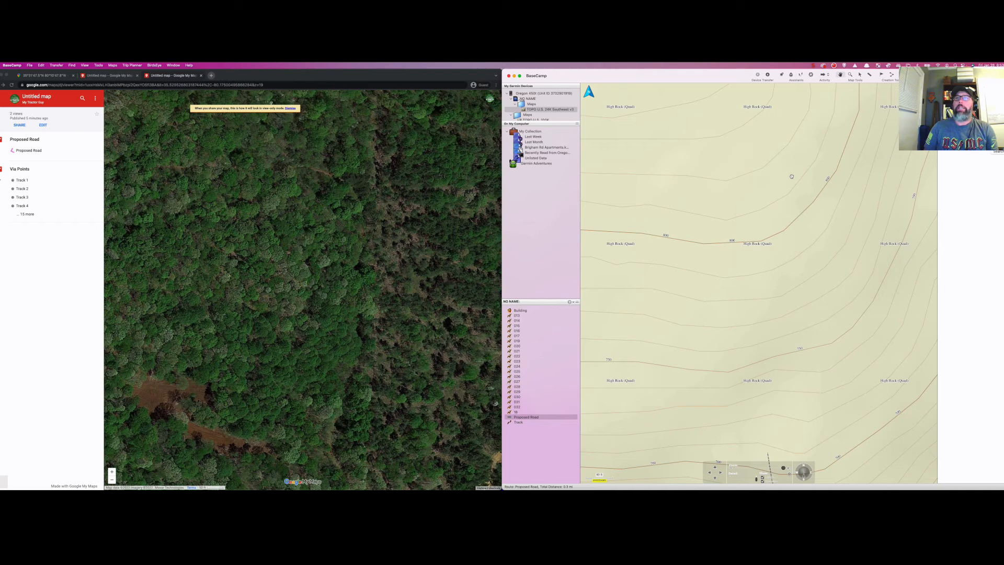
pyautogui.moveTo(828, 260); pyautogui.dragTo(812, 121)
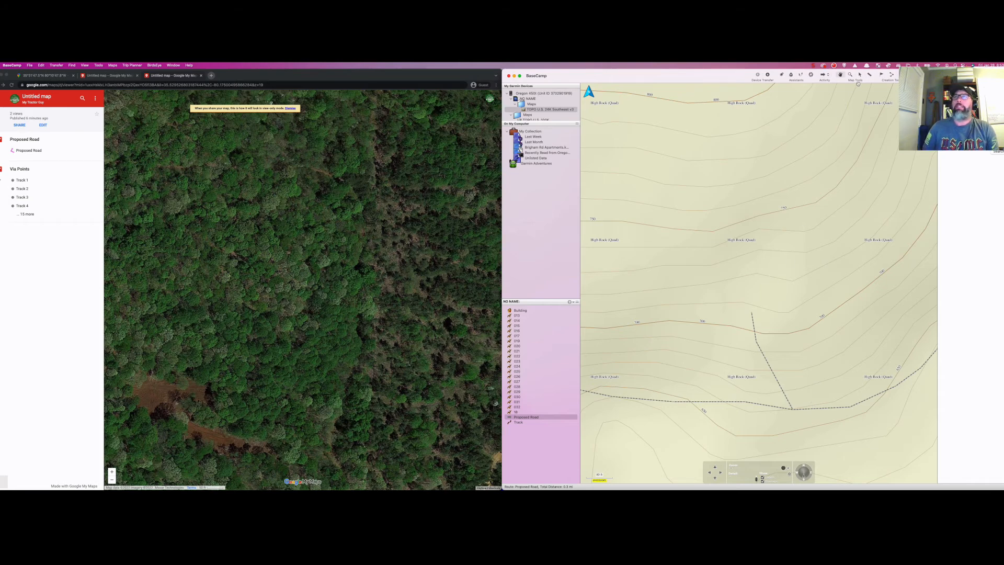
# - Measure the straight-line distance and ascent from the dashed road just east of the spur junction, north-northwest up the slope past the 800 ft contour
pyautogui.moveTo(829, 148); pyautogui.dragTo(821, 206)
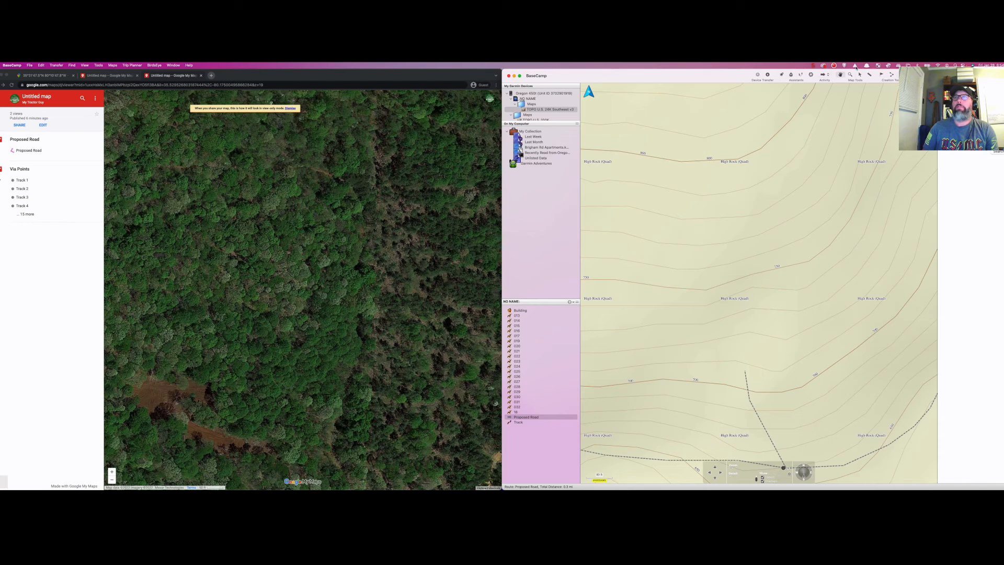
pyautogui.click(869, 74)
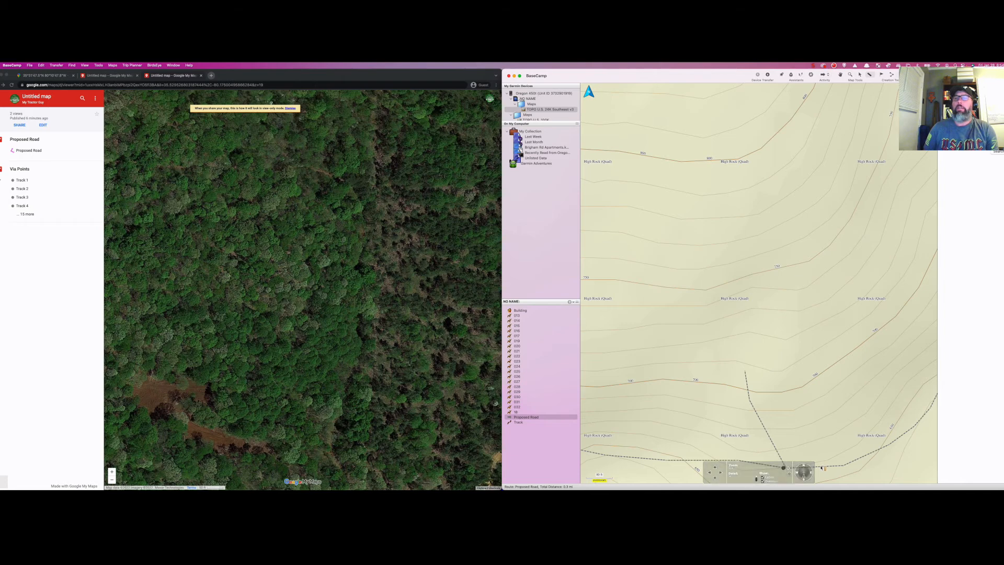
pyautogui.click(820, 464)
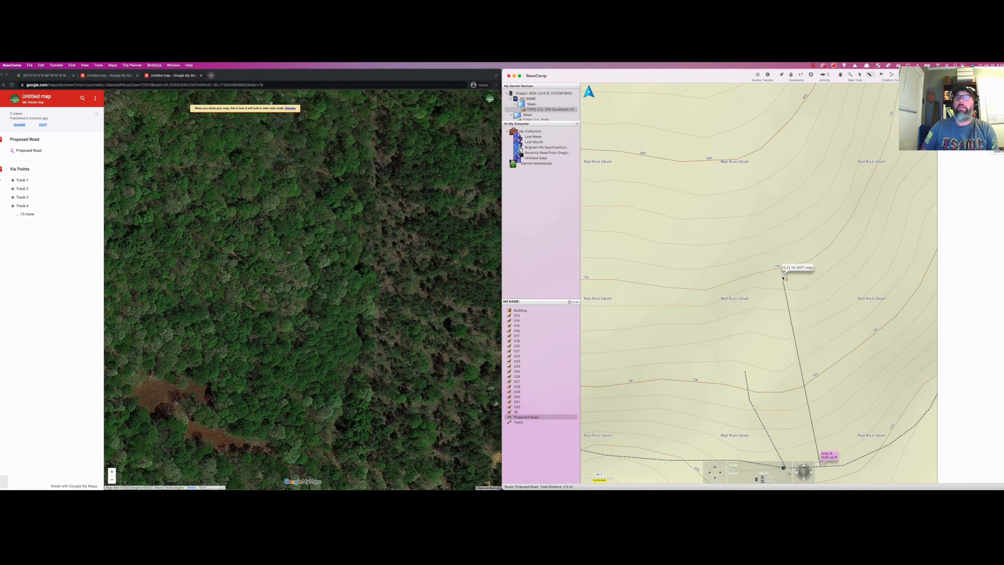
pyautogui.click(740, 88)
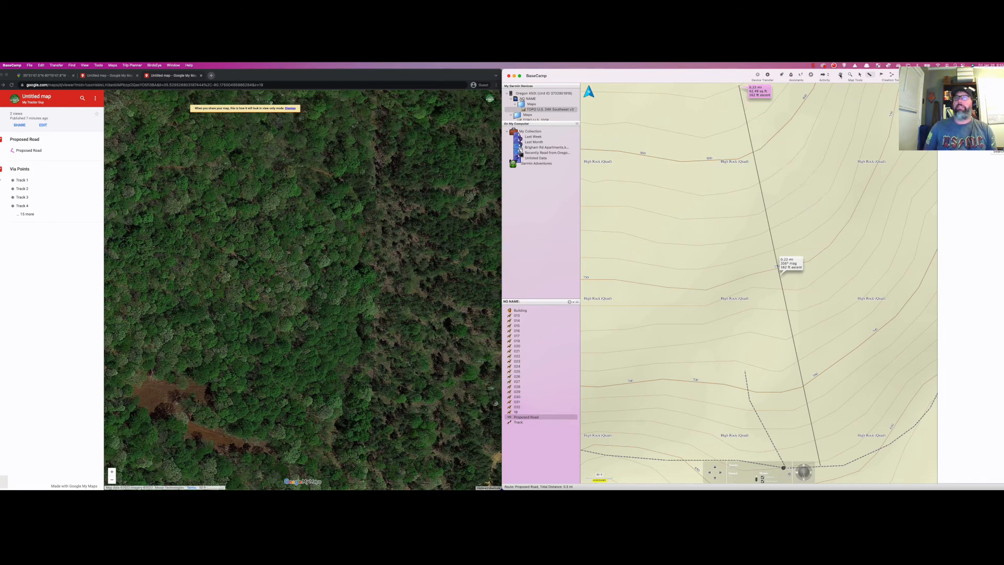
pyautogui.click(840, 75)
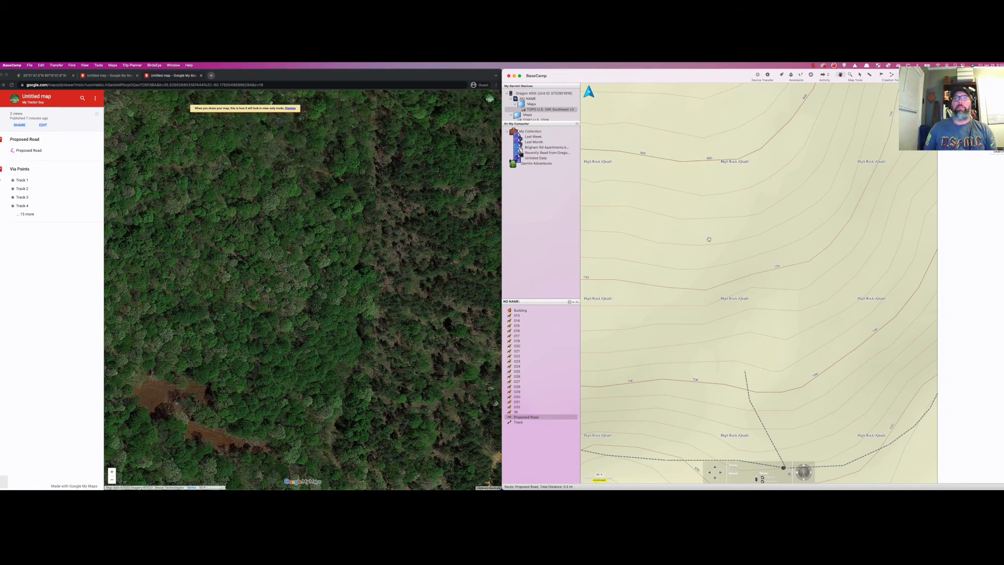
# - Return to the proposed route on the topographic map, then switch to the My Maps preview and view the same route on satellite imagery
pyautogui.moveTo(601, 262); pyautogui.dragTo(779, 260)
pyautogui.moveTo(684, 226); pyautogui.dragTo(796, 271)
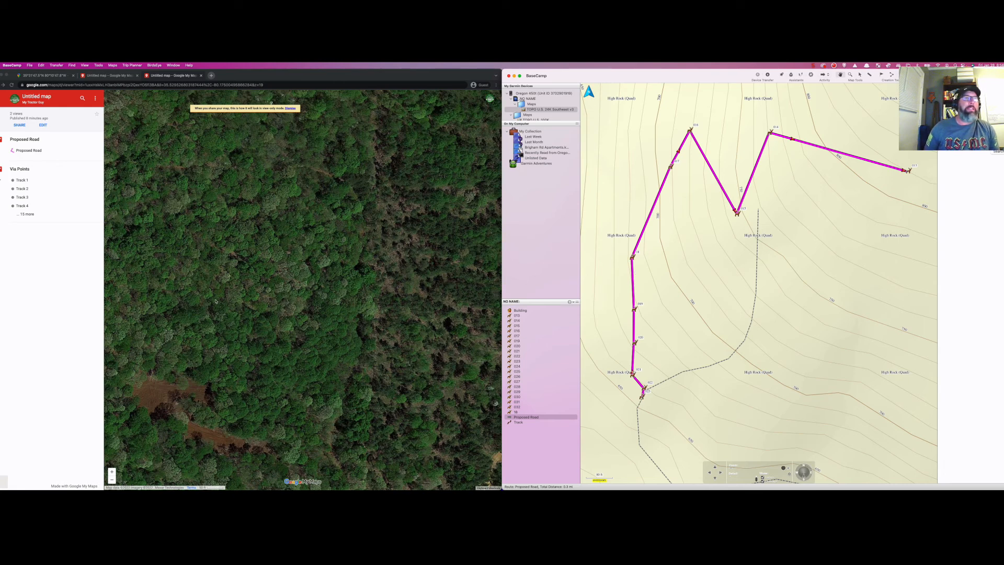
pyautogui.click(357, 335)
pyautogui.moveTo(213, 293); pyautogui.dragTo(425, 331)
pyautogui.moveTo(253, 290); pyautogui.dragTo(390, 305)
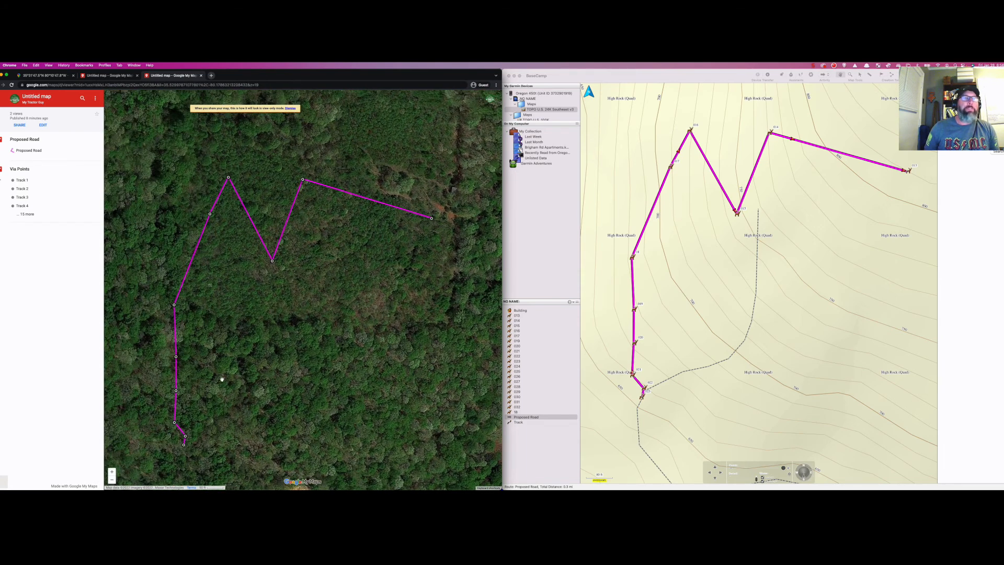